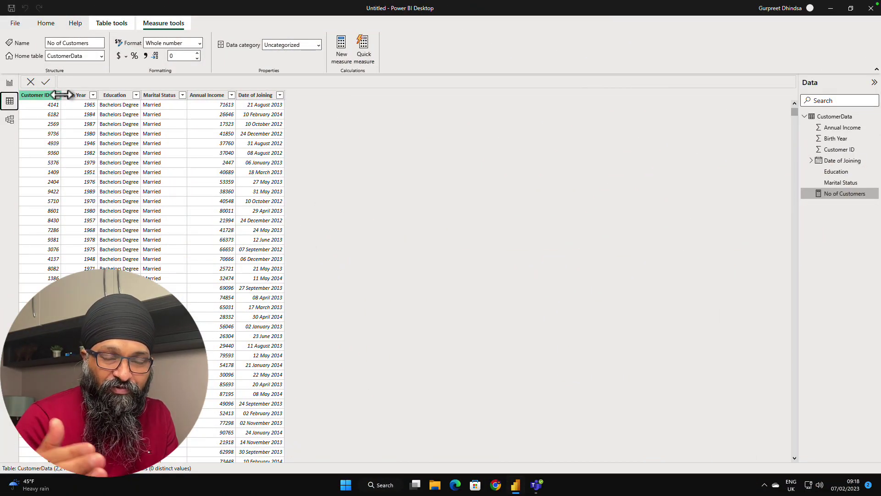
- Review the CustomerData table's columns and the distinct values of the Education column
click(73, 96)
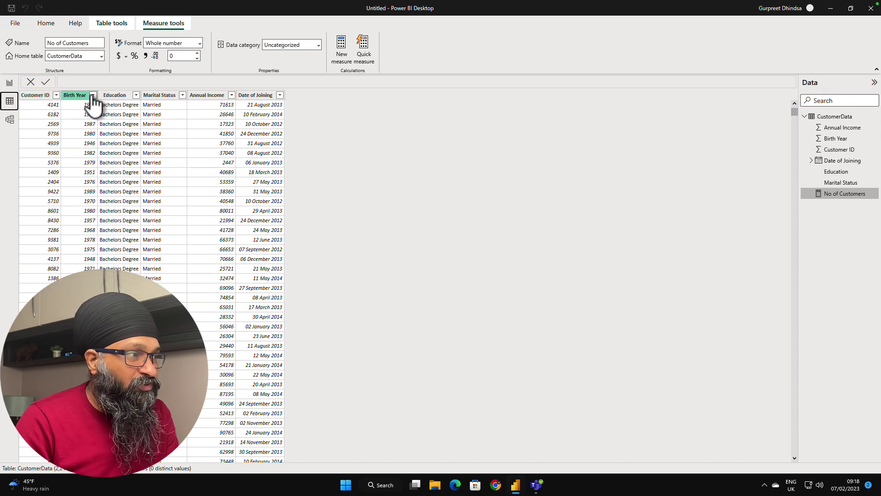
click(37, 96)
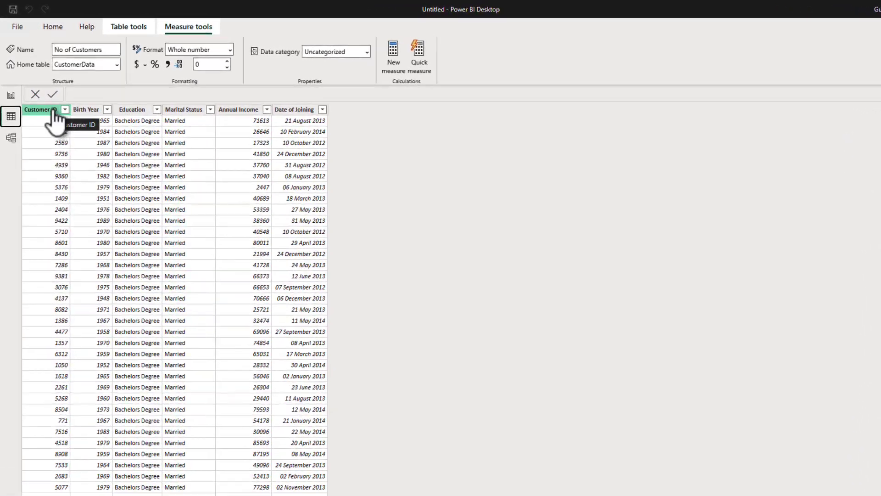
click(76, 99)
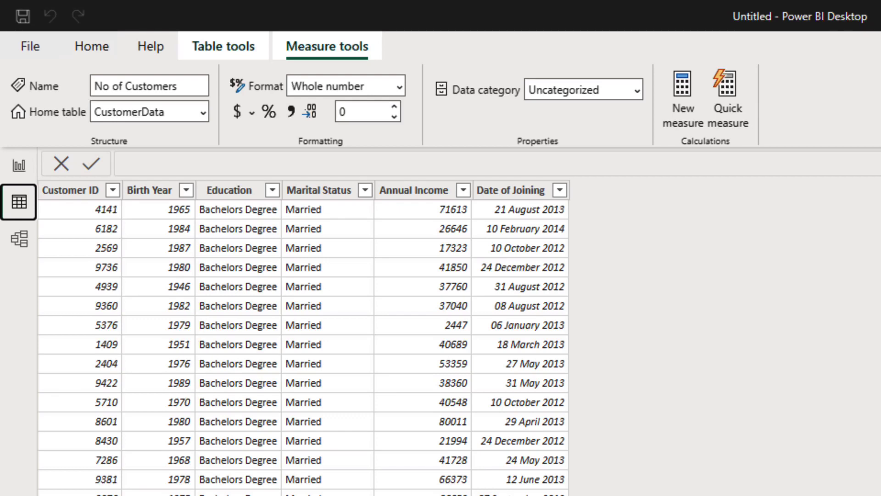
click(170, 191)
click(237, 191)
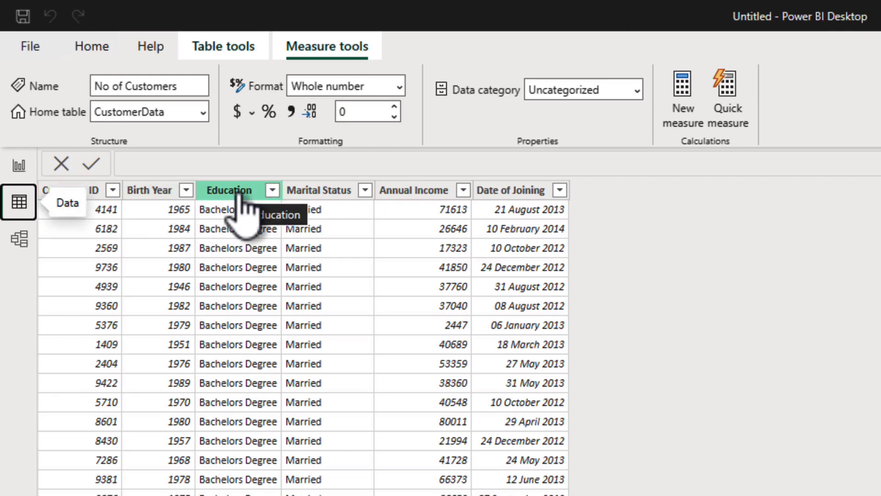
click(273, 191)
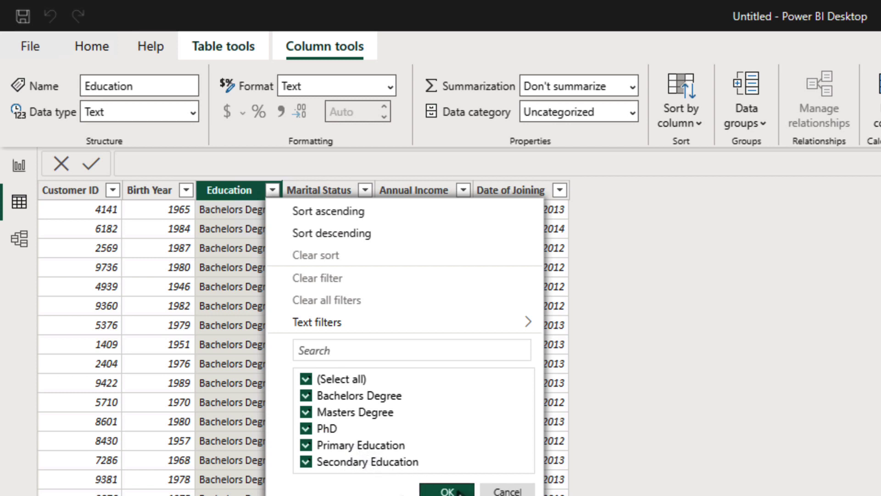
click(459, 492)
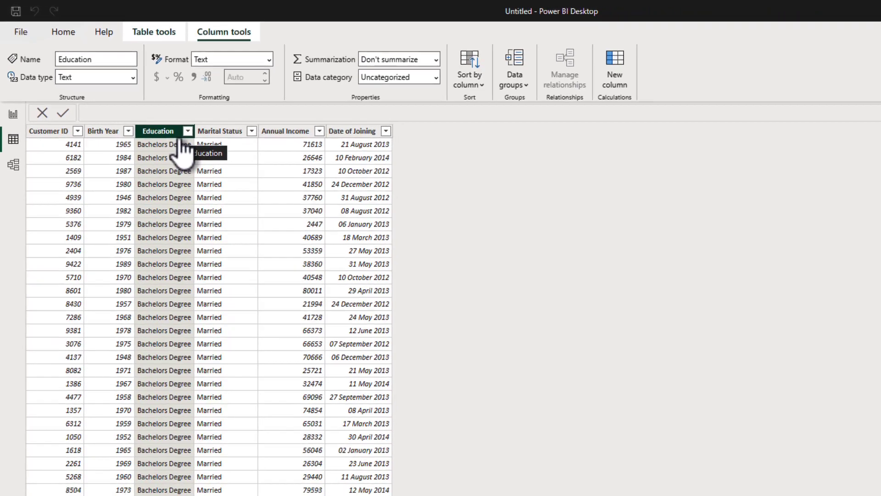
- Add an enlarged stacked column chart to the report page with Education on the X-axis and No of Customers on the Y-axis
click(13, 114)
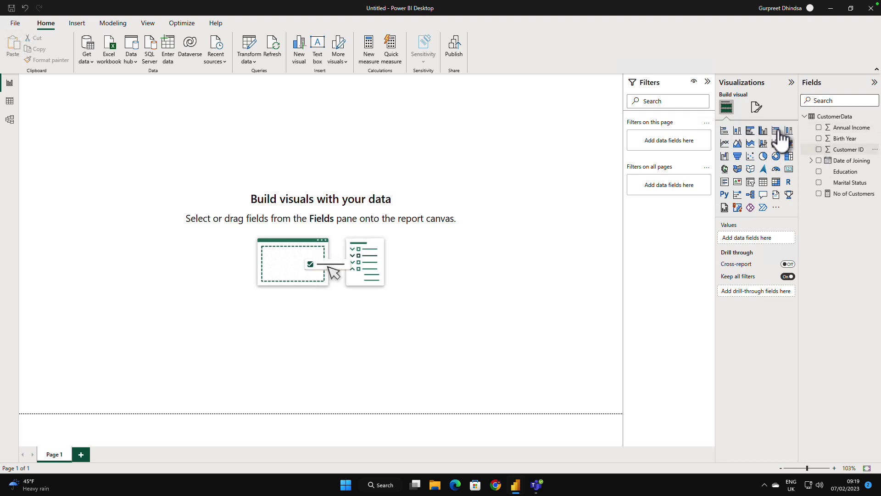
click(738, 131)
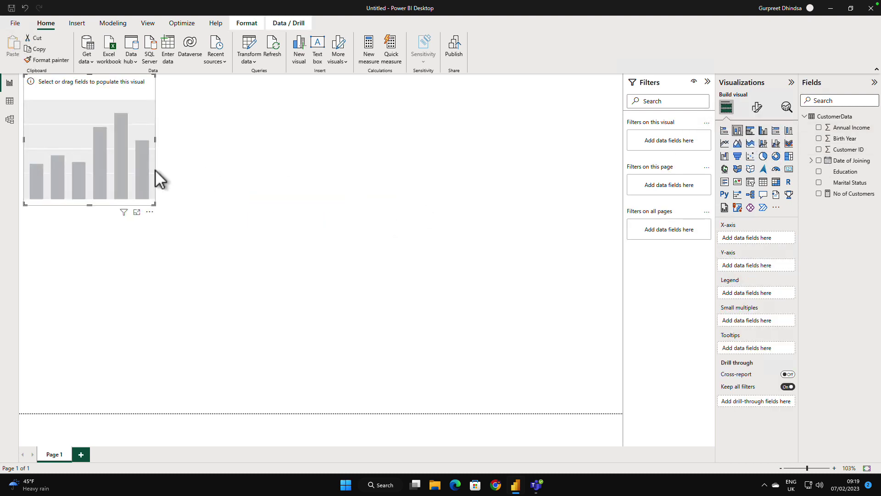
drag(151, 202, 232, 270)
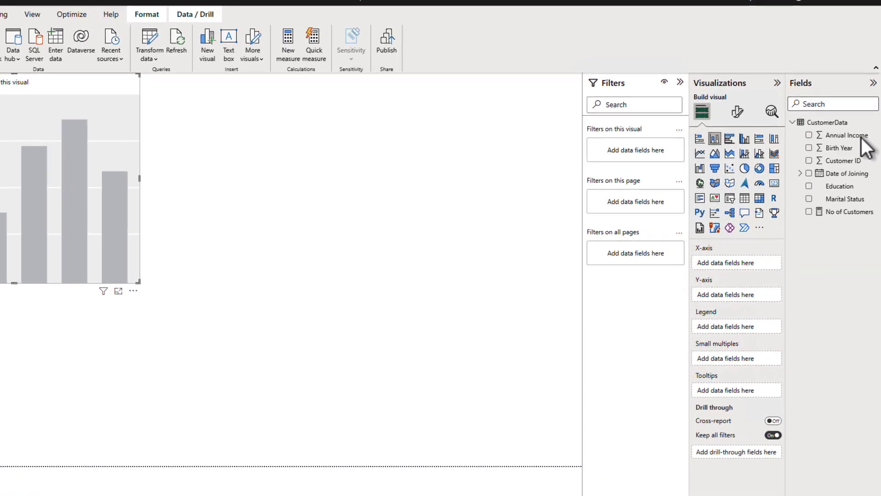
drag(830, 219, 793, 301)
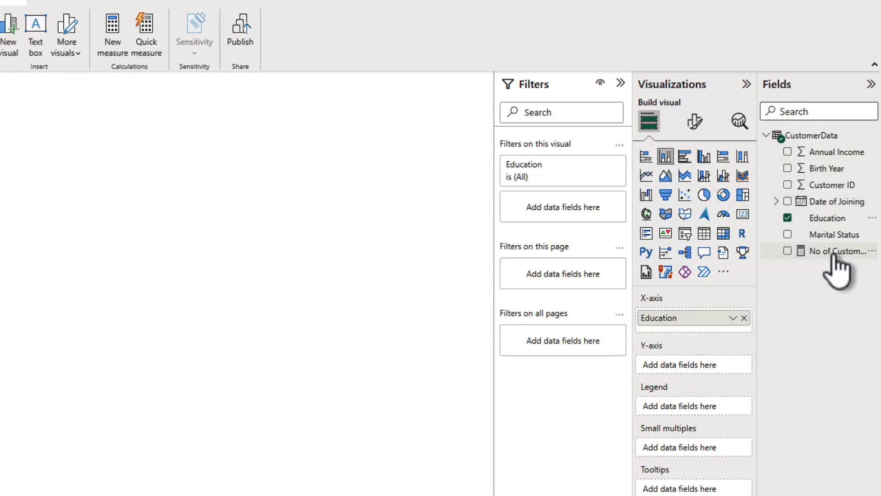
drag(823, 255, 714, 368)
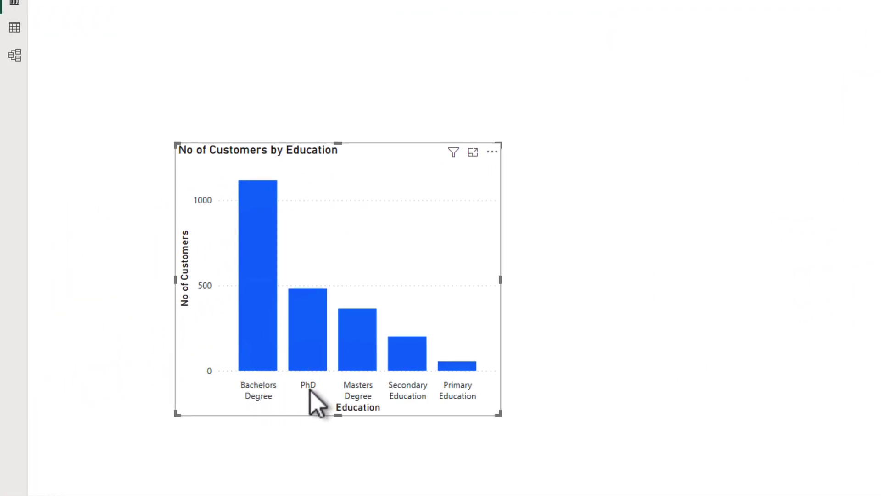
- Sort the chart's axis by Education in ascending order and move the chart to the lower-left area of the report page
click(491, 152)
mouse_move(558, 233)
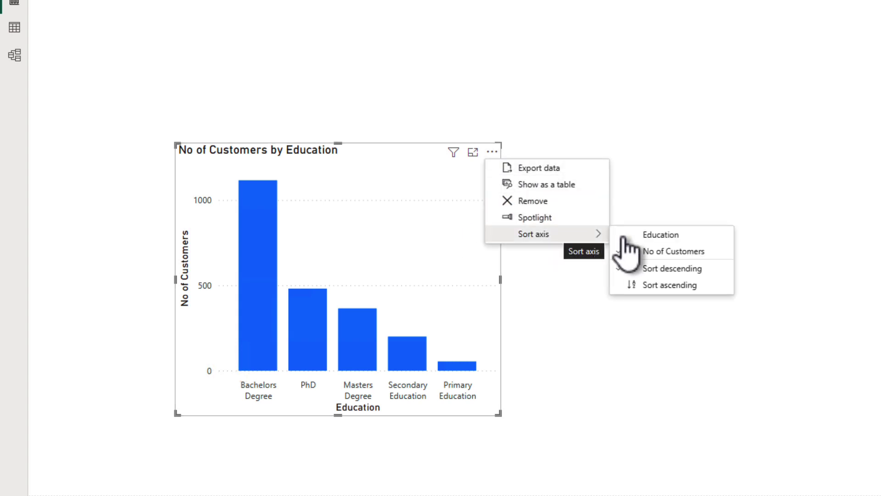
click(621, 232)
click(492, 152)
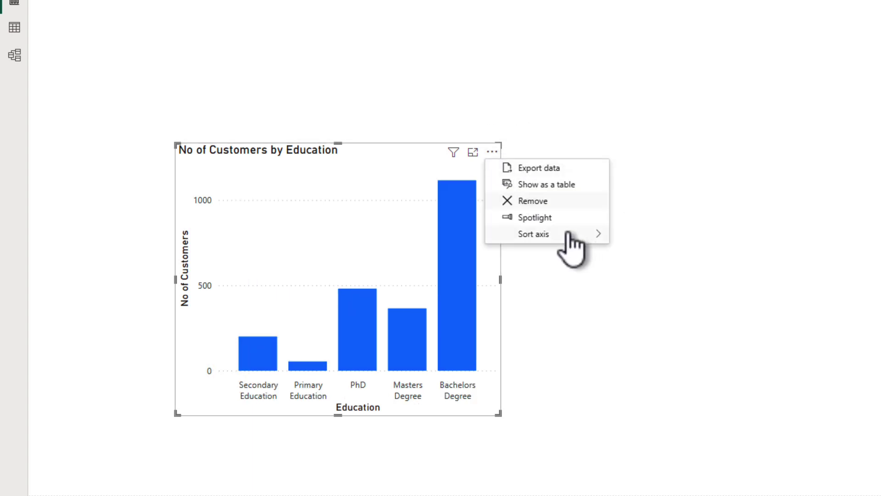
click(680, 285)
drag(419, 167, 328, 191)
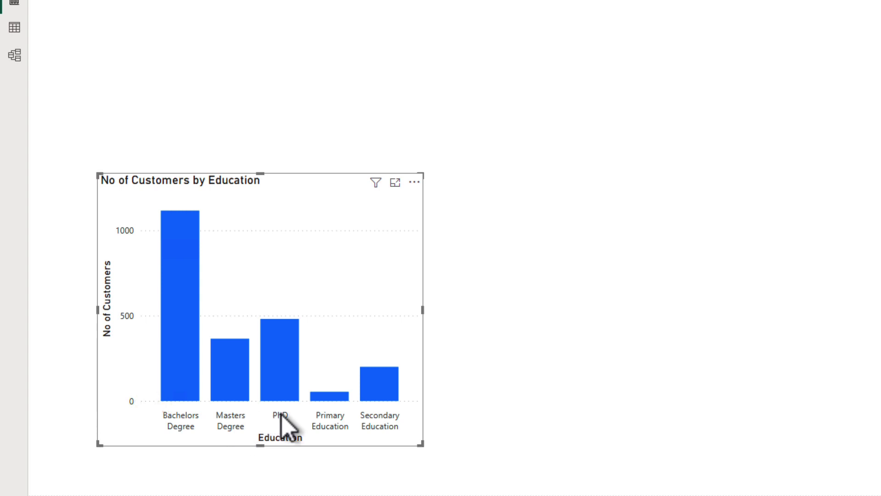
drag(360, 252, 304, 258)
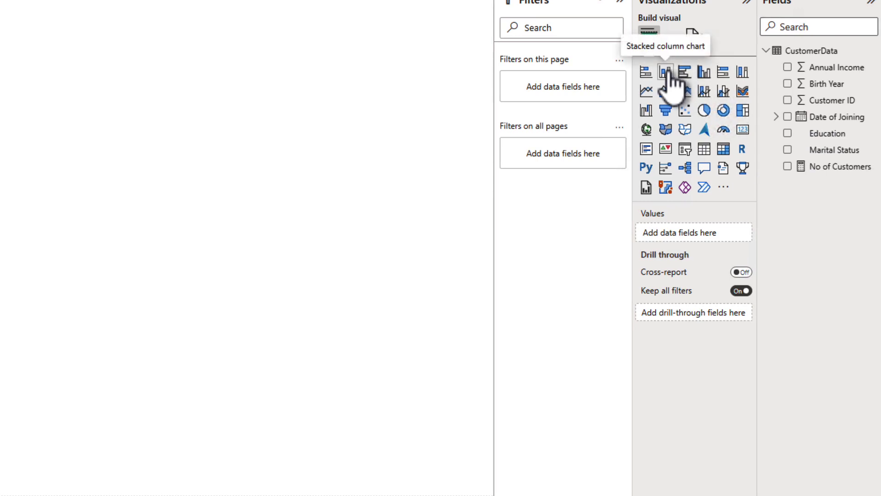
- Add a second stacked column chart with Marital Status on the X-axis, No of Customers on the Y-axis and Education as the legend
click(666, 72)
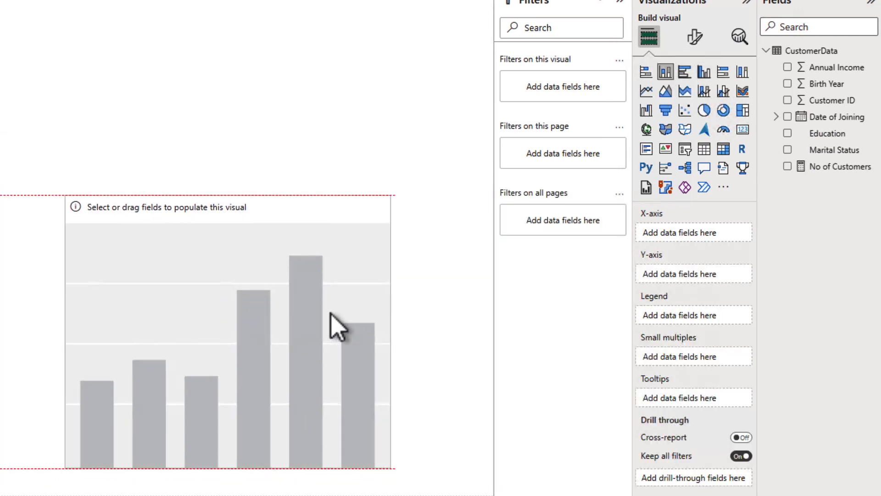
drag(337, 326, 338, 325)
drag(825, 154, 697, 233)
drag(852, 174, 730, 277)
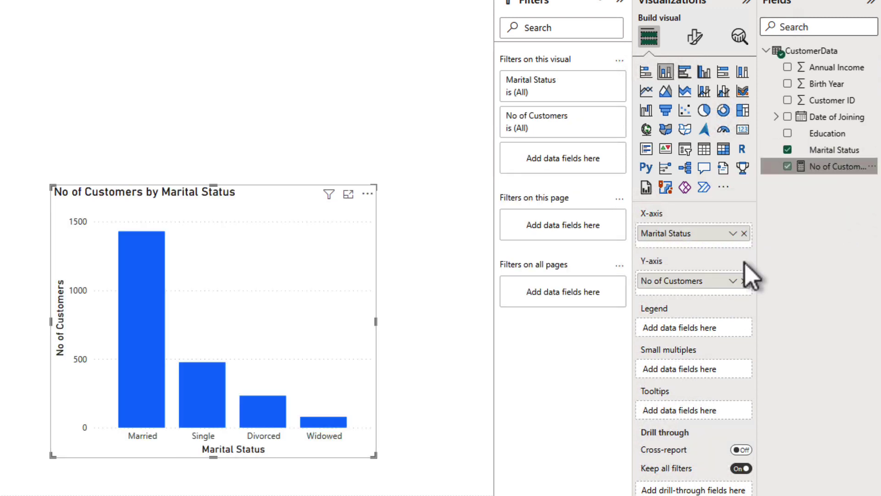
drag(828, 134, 713, 334)
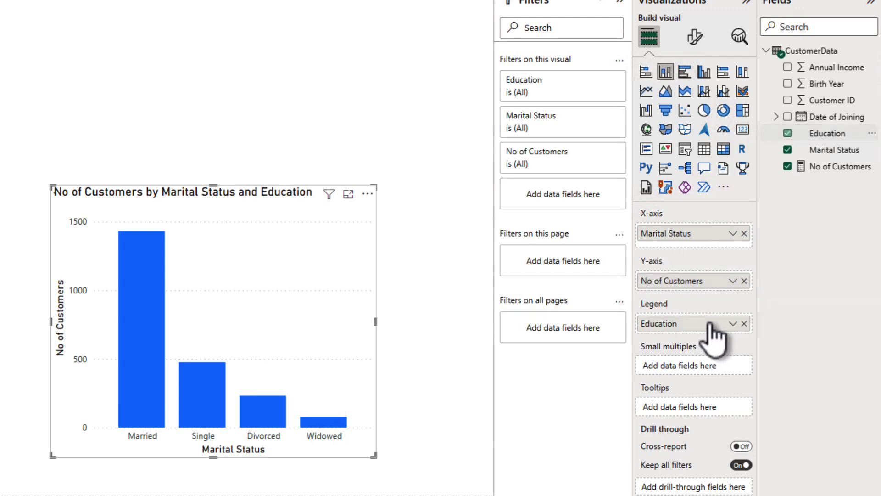
- Set the Marital Status chart's legend position to Center right, and reposition and widen the chart
click(694, 37)
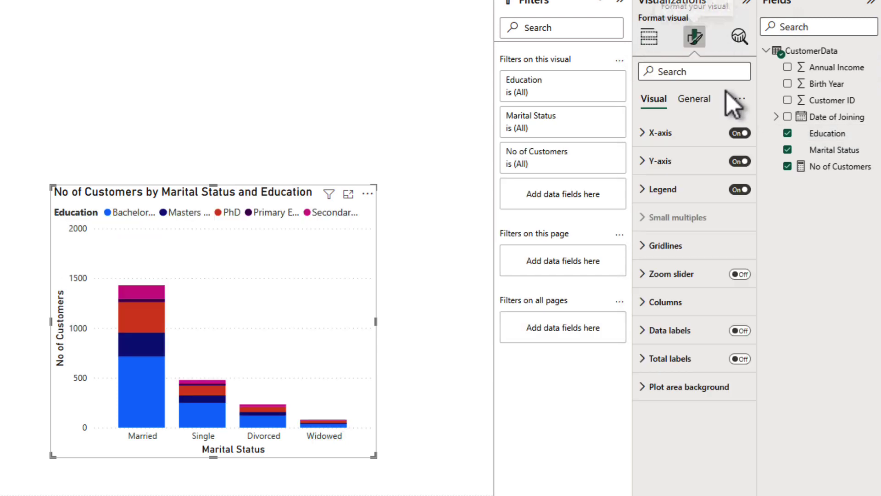
click(674, 190)
click(665, 252)
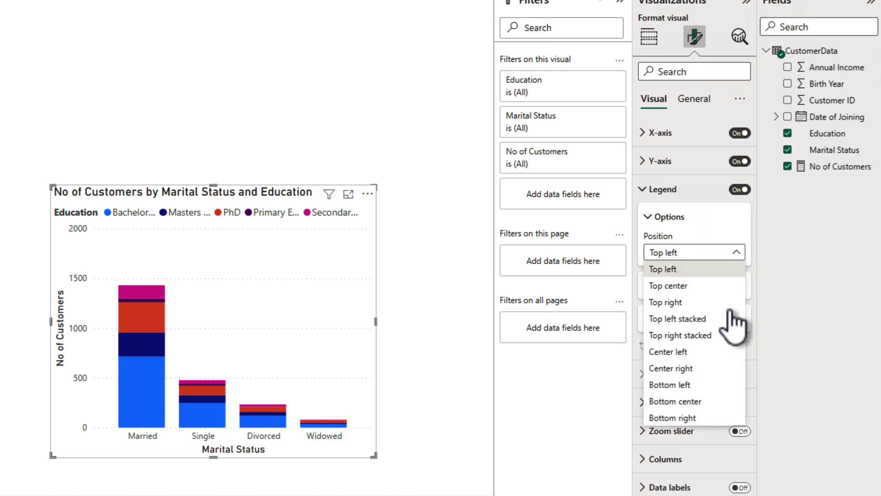
click(683, 369)
click(473, 266)
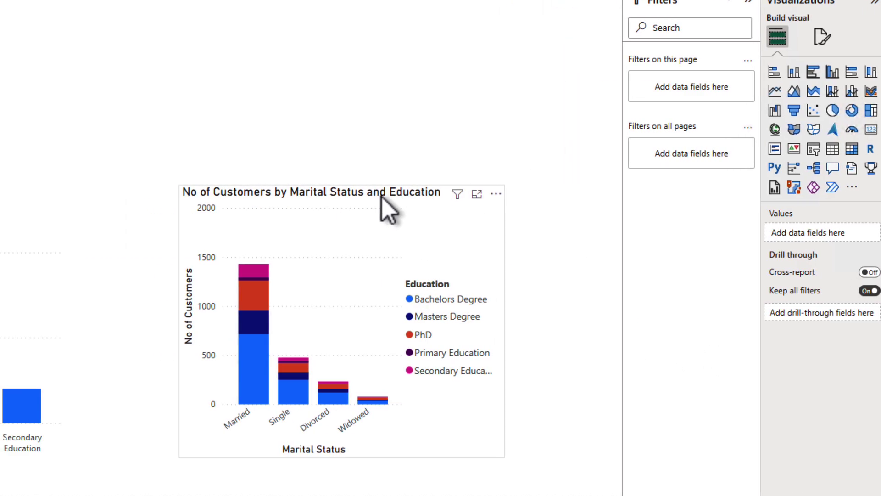
drag(381, 195, 361, 205)
drag(442, 332, 570, 338)
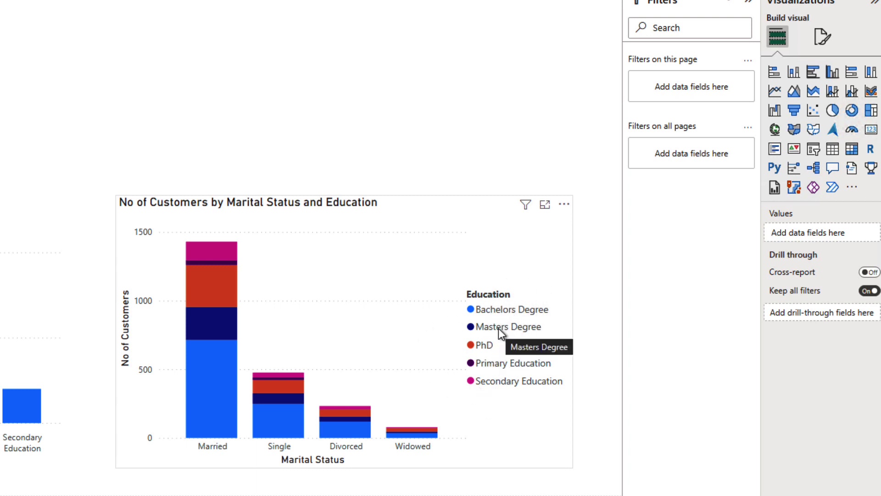
- Add a slicer for the Education field in the upper-right area of the report page
click(813, 149)
drag(24, 53, 576, 40)
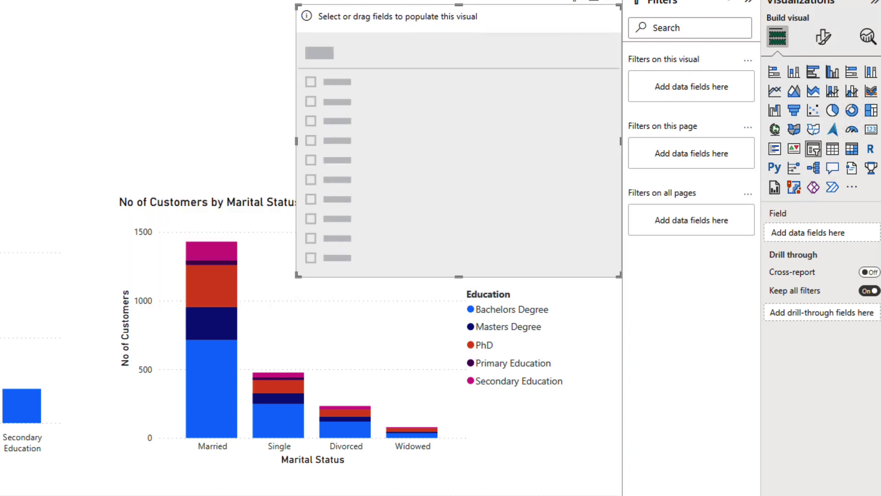
drag(880, 184, 404, 177)
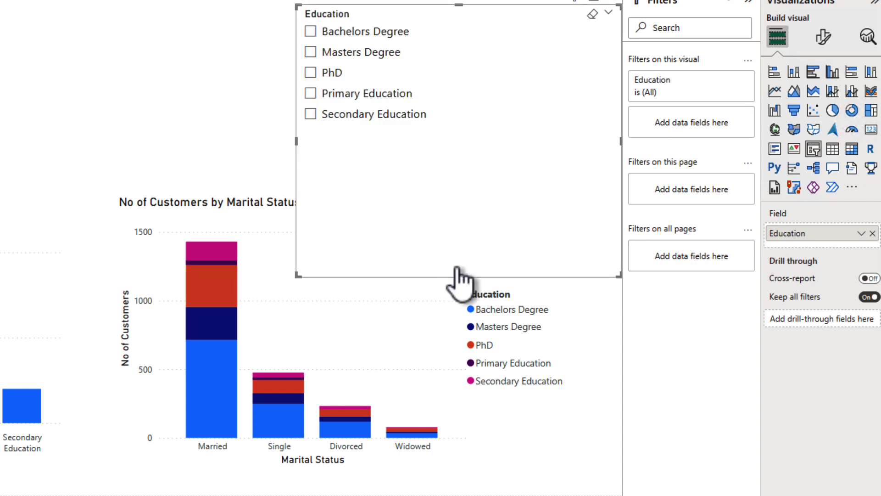
- Shrink the Education slicer to fit its options and move it above the right end of the Marital Status chart
drag(457, 277, 456, 146)
drag(619, 75, 455, 86)
drag(379, 28, 533, 57)
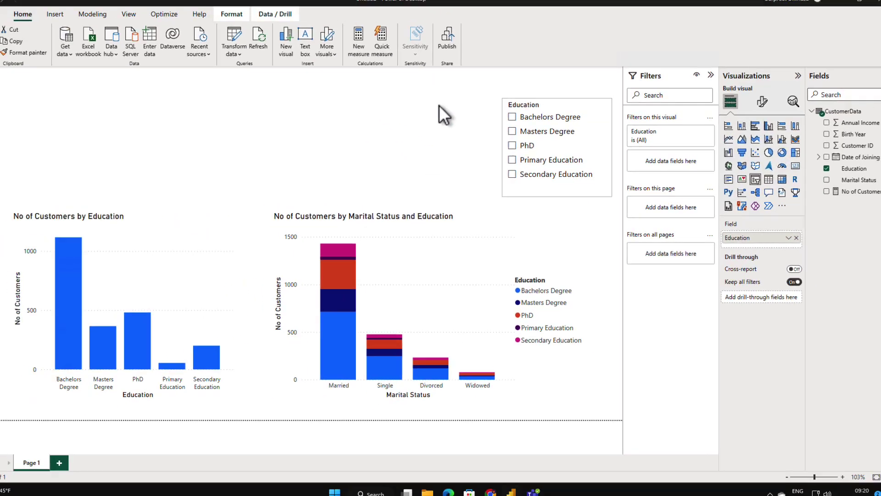
click(438, 105)
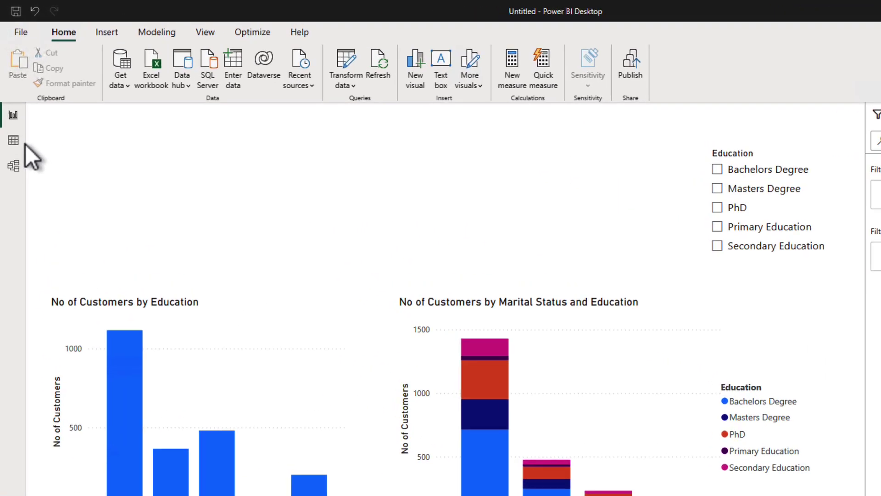
- Check the list of Education values in the CustomerData table without applying a filter
click(13, 139)
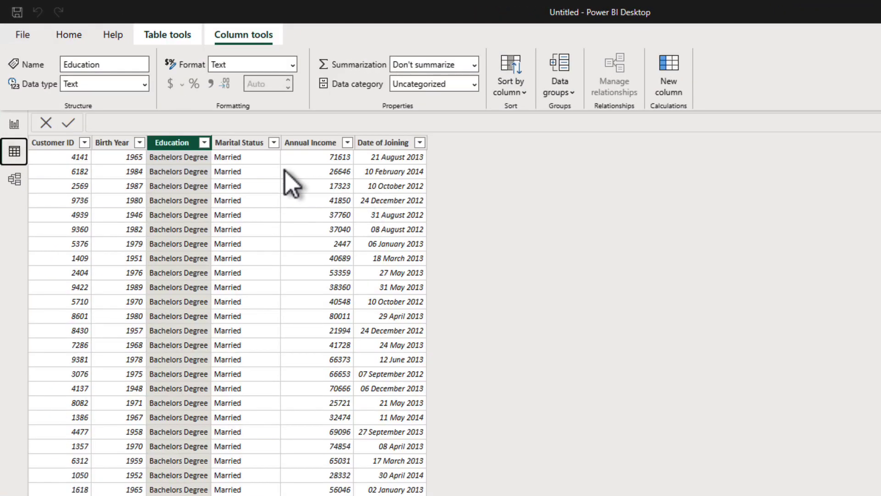
click(205, 143)
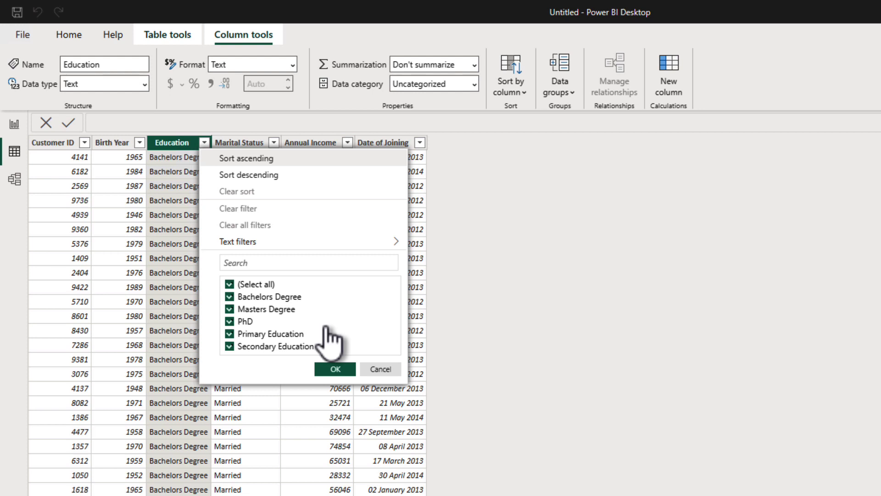
click(389, 370)
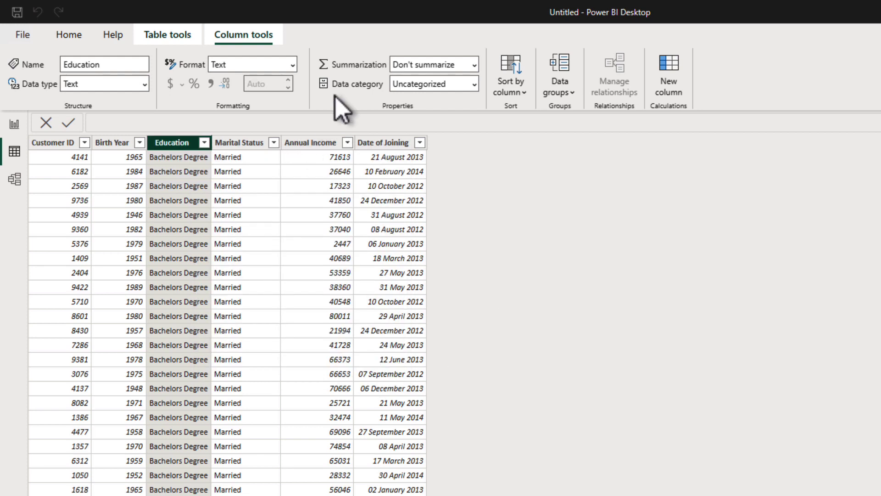
click(76, 35)
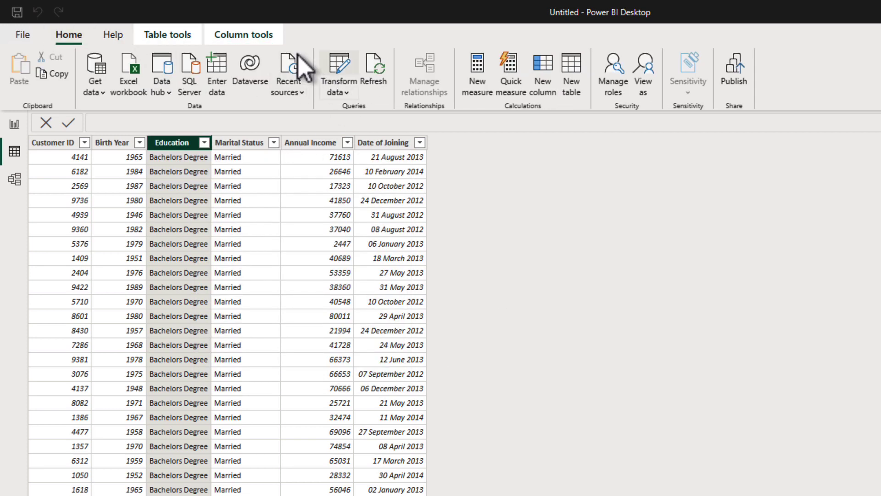
click(213, 62)
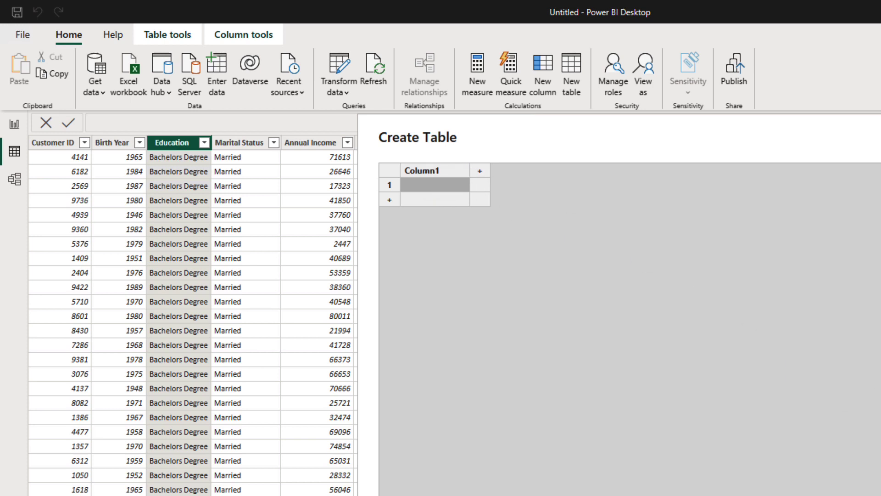
key(Escape)
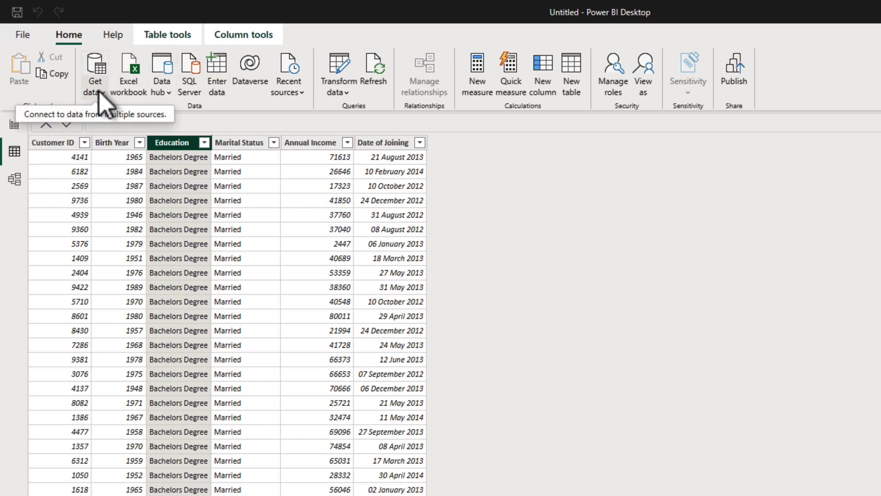
- Open the Power Query Editor for the data, and open Education Sort Order.xlsx from the Desktop's Demo Data Files folder in Excel
click(341, 68)
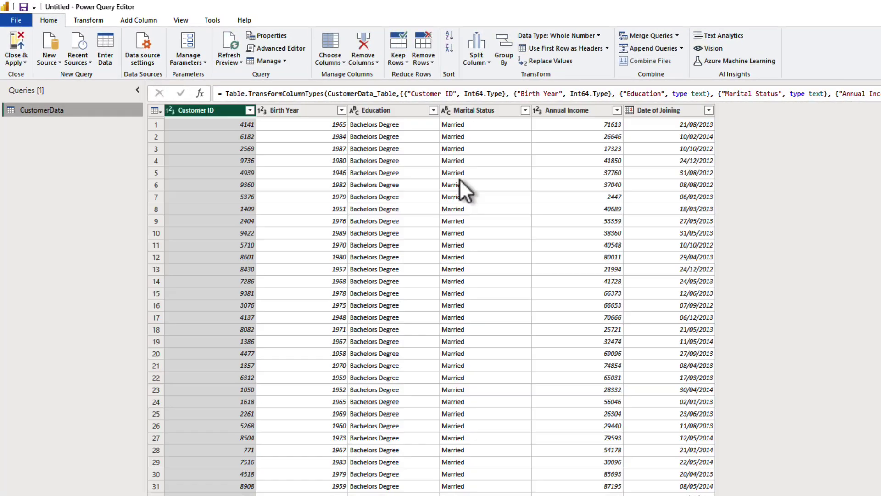
key(super+e)
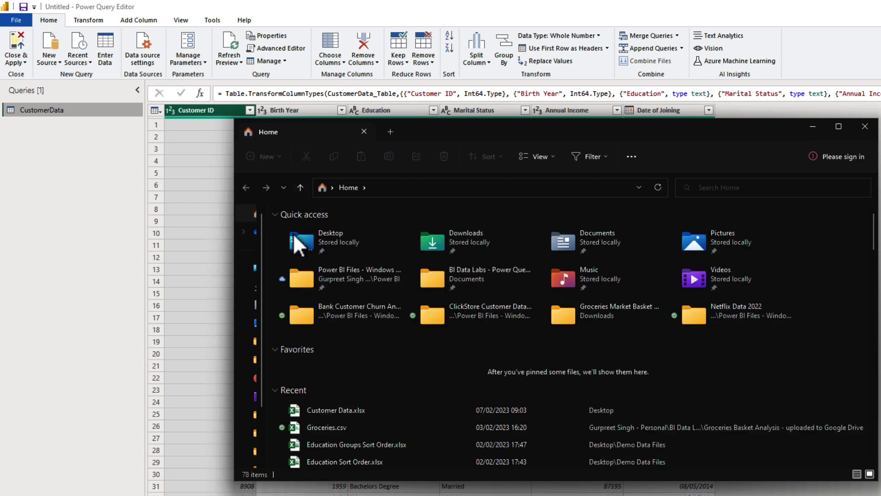
double_click(345, 235)
click(337, 228)
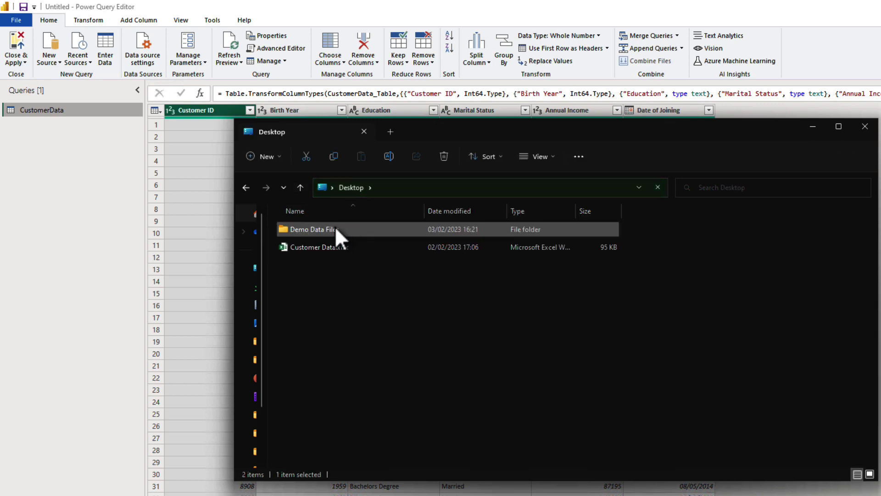
double_click(336, 228)
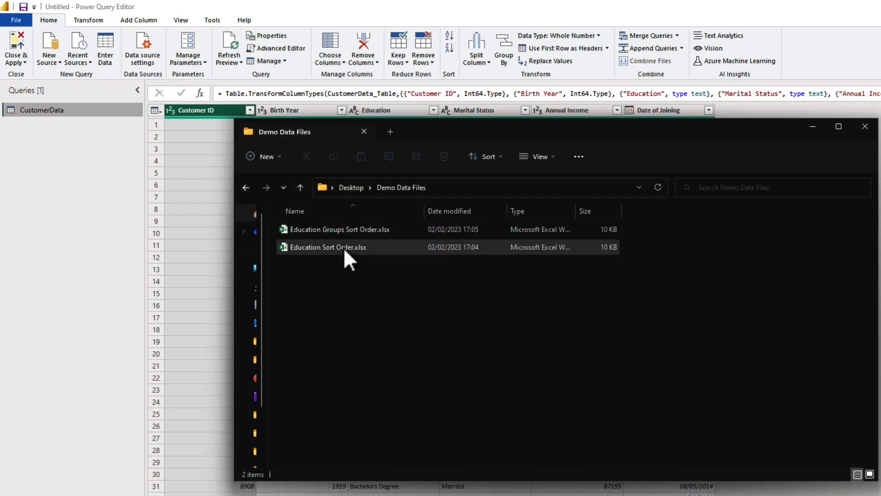
double_click(343, 246)
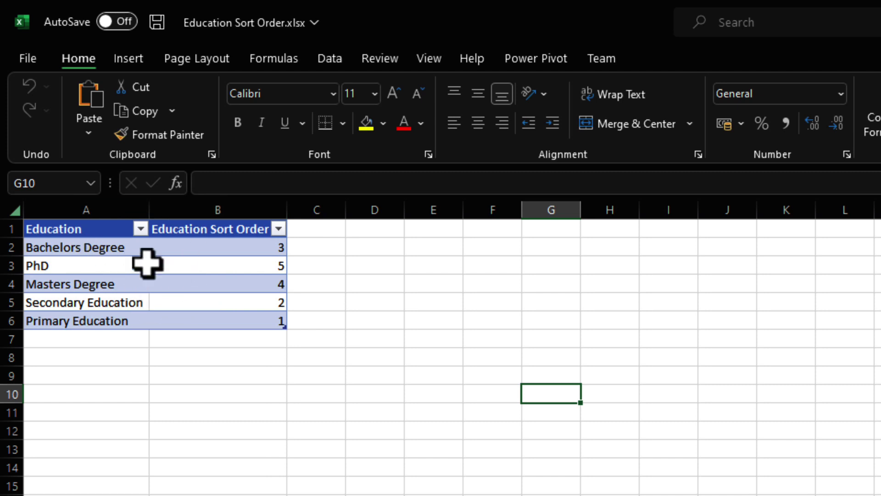
- View the table sorted by Education Sort Order from smallest to largest, and close the workbook without saving along with the folder window
click(279, 229)
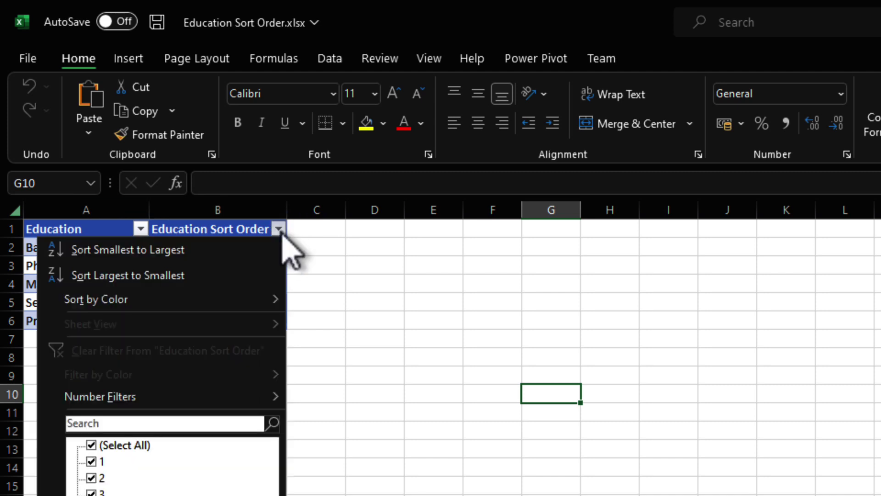
click(130, 250)
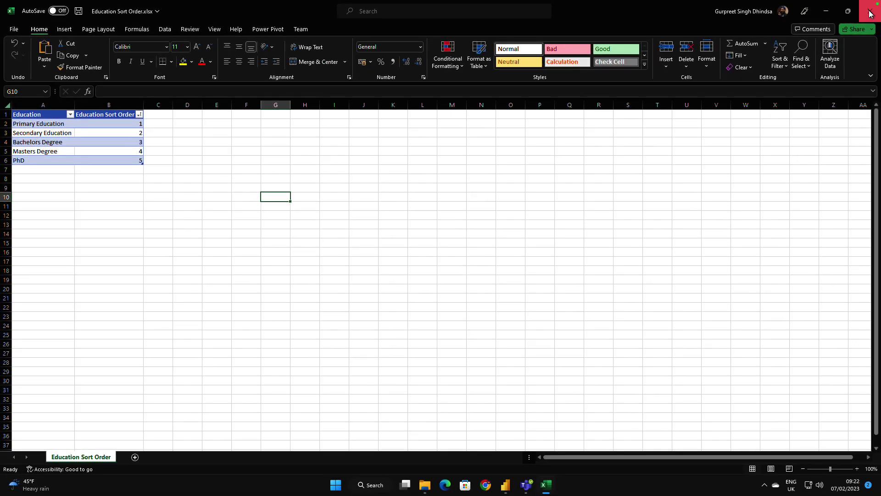
click(870, 11)
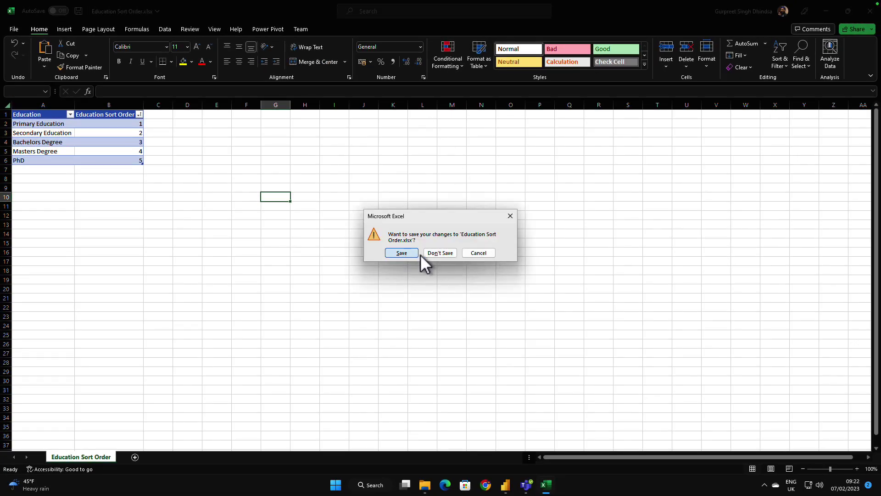
click(445, 253)
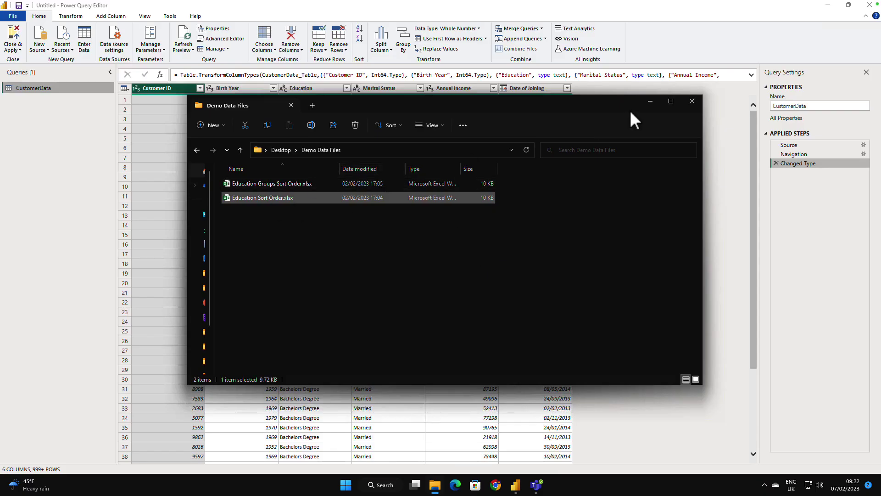
click(691, 101)
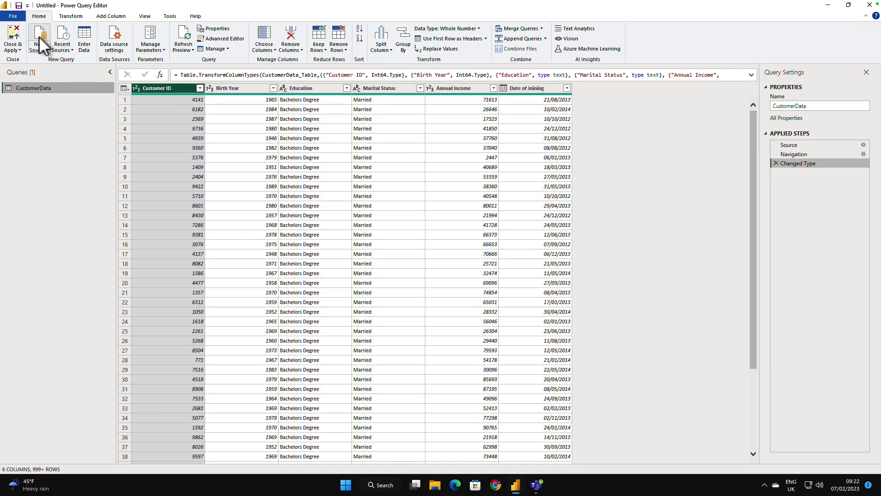
- Import the EducationSortOrder table from Education Sort Order.xlsx as a new query
click(39, 44)
click(390, 154)
double_click(125, 88)
click(144, 90)
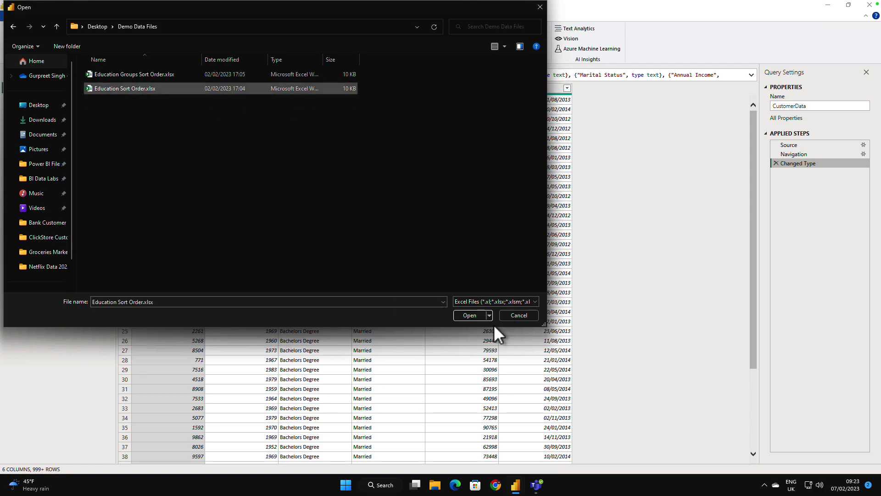
click(471, 315)
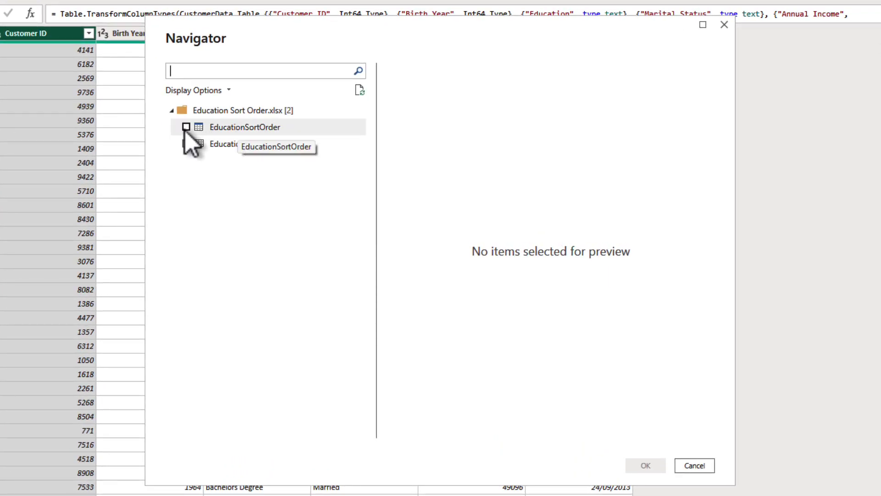
click(186, 127)
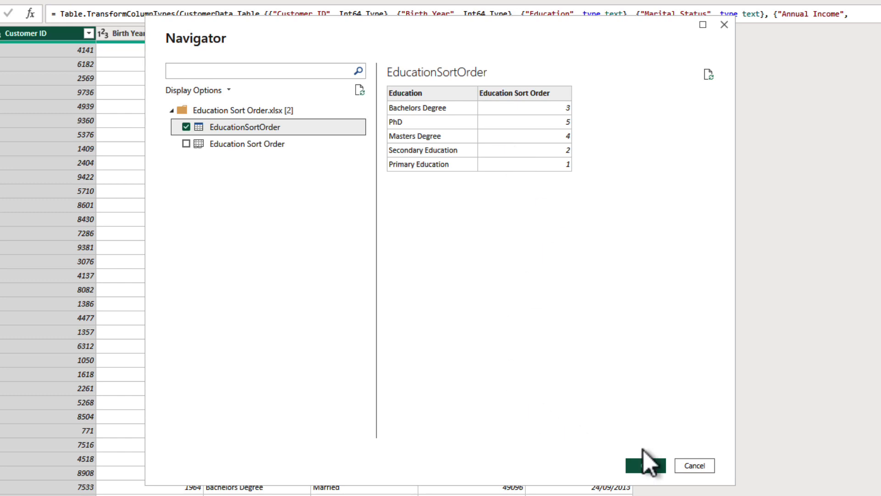
click(649, 466)
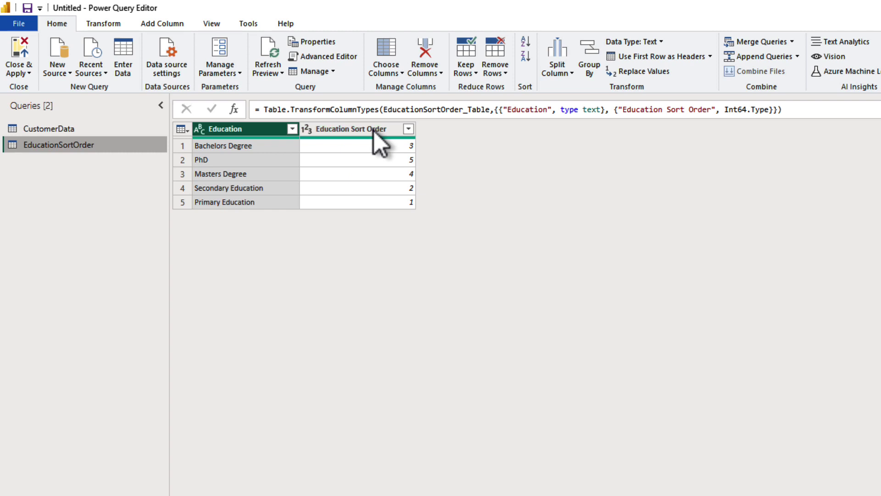
- Merge the CustomerData query with EducationSortOrder, matching on the Education column in both with a Left Outer join
click(76, 133)
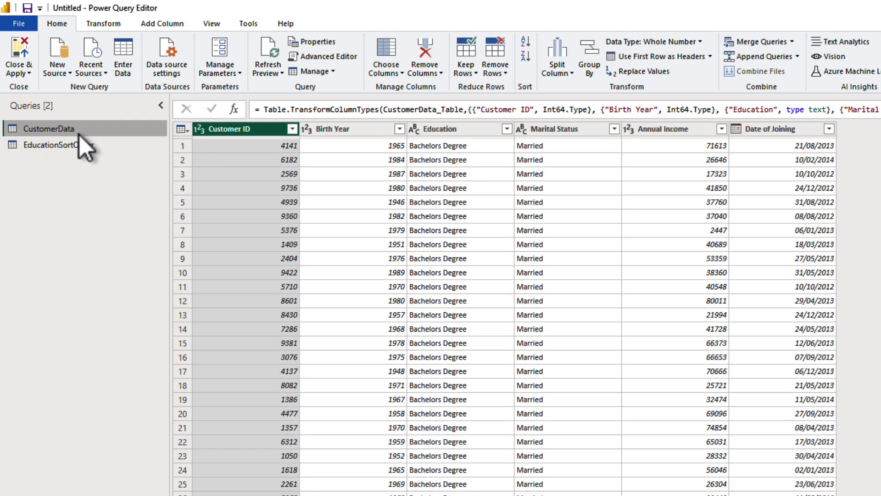
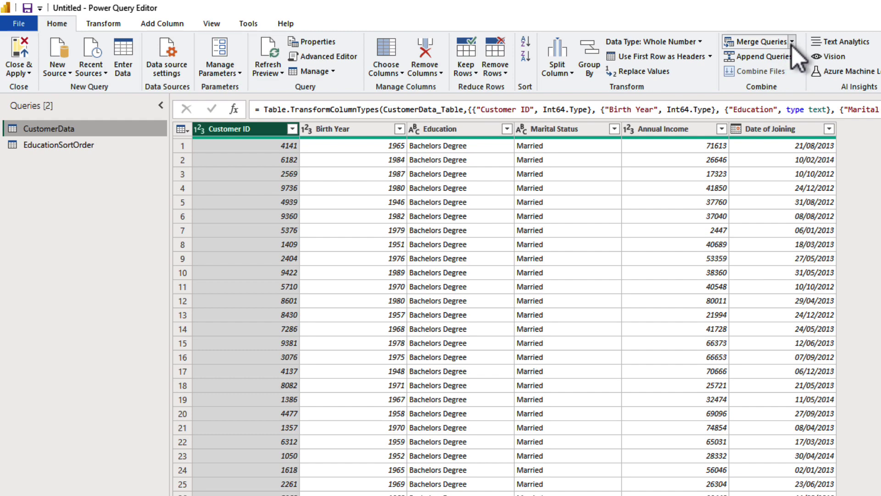
click(792, 43)
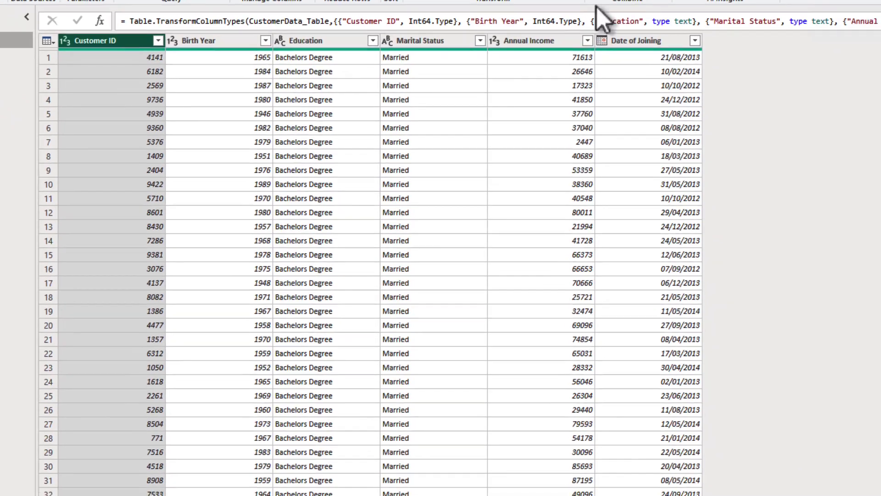
click(597, 7)
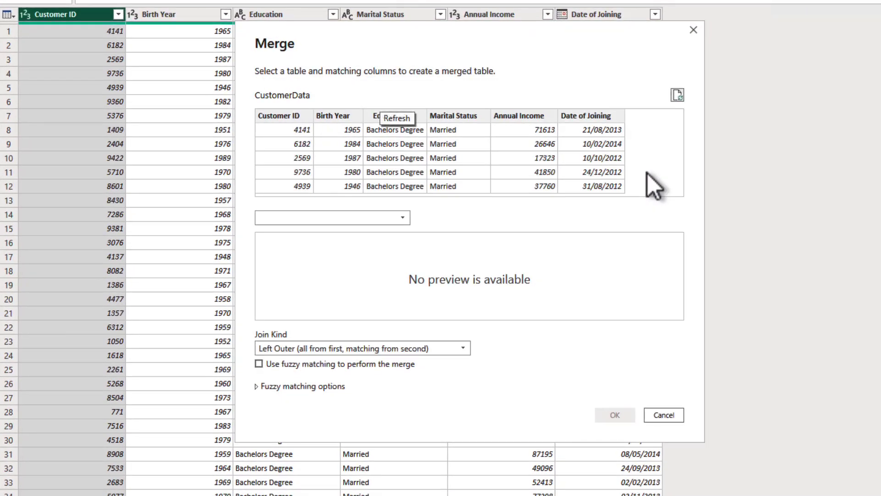
click(376, 116)
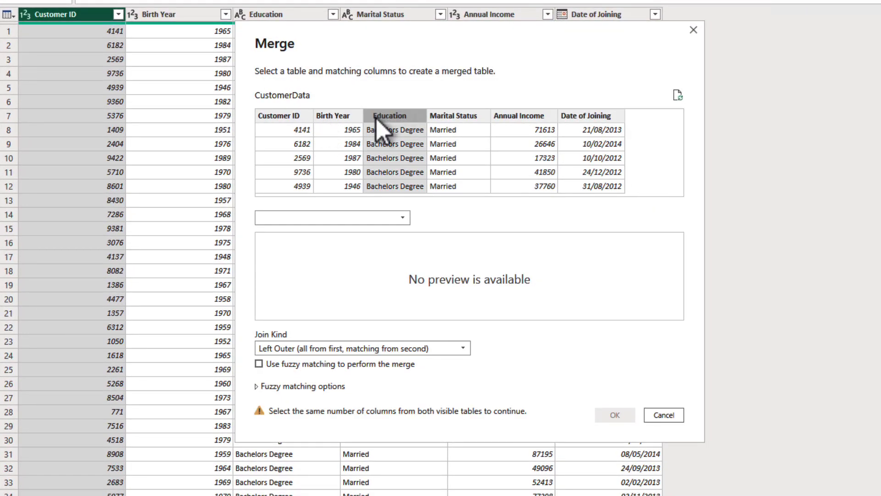
click(330, 217)
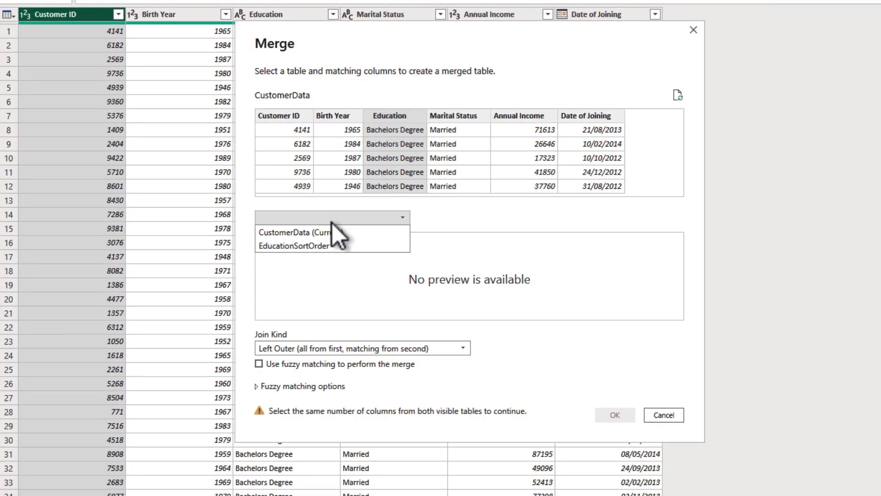
click(307, 245)
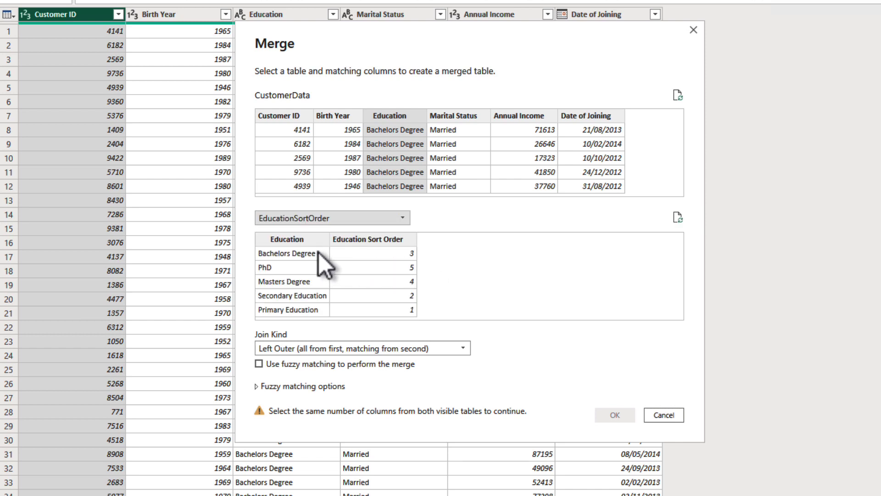
click(298, 240)
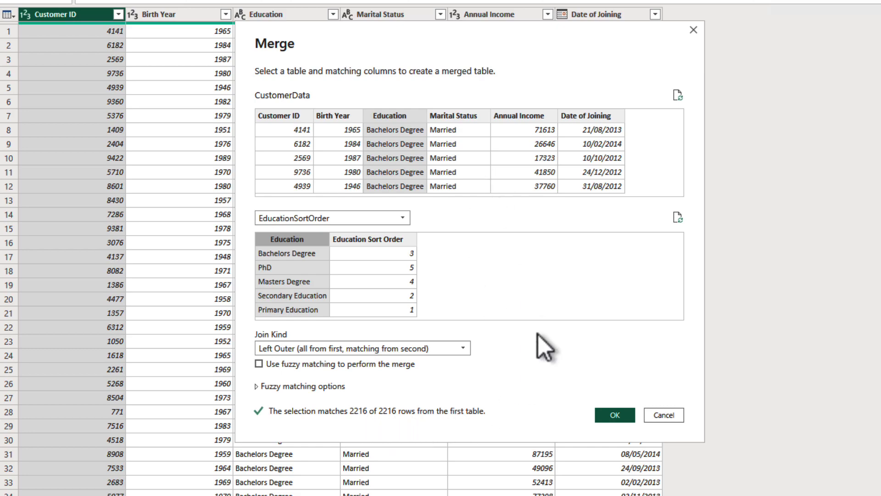
click(615, 414)
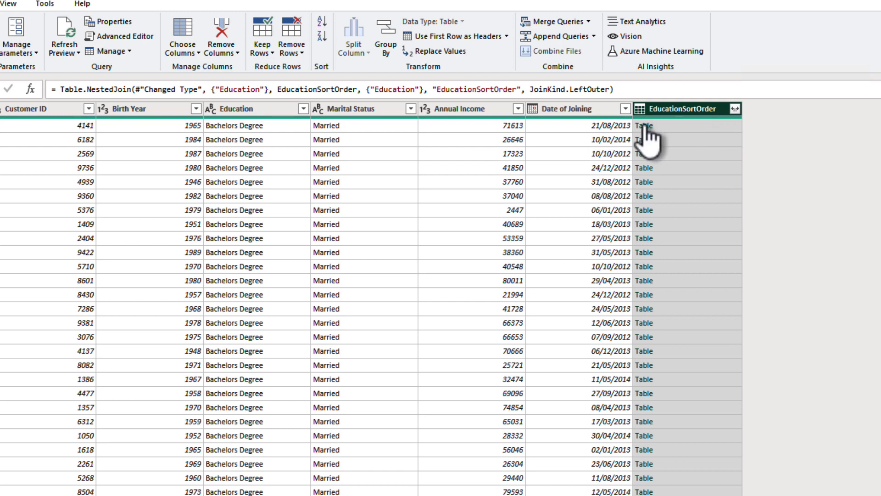
- Preview the nested tables in the merged column and expand only Education Sort Order, without the original column name as prefix
click(682, 126)
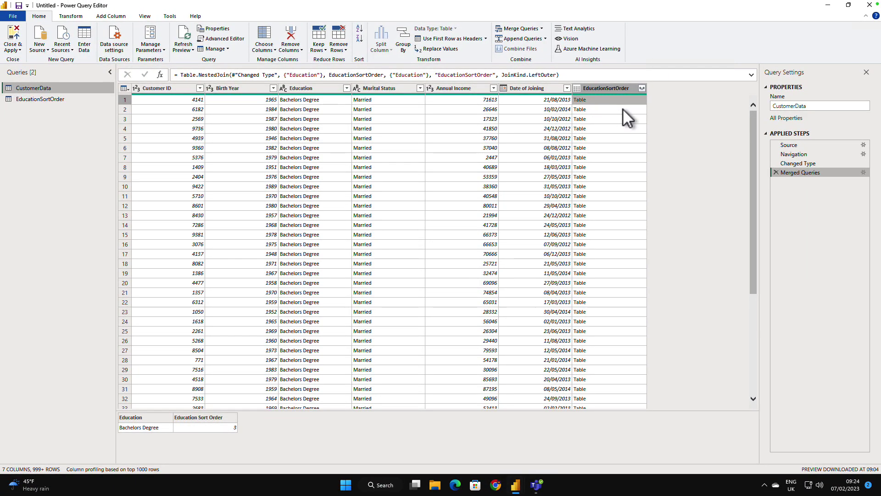
click(597, 109)
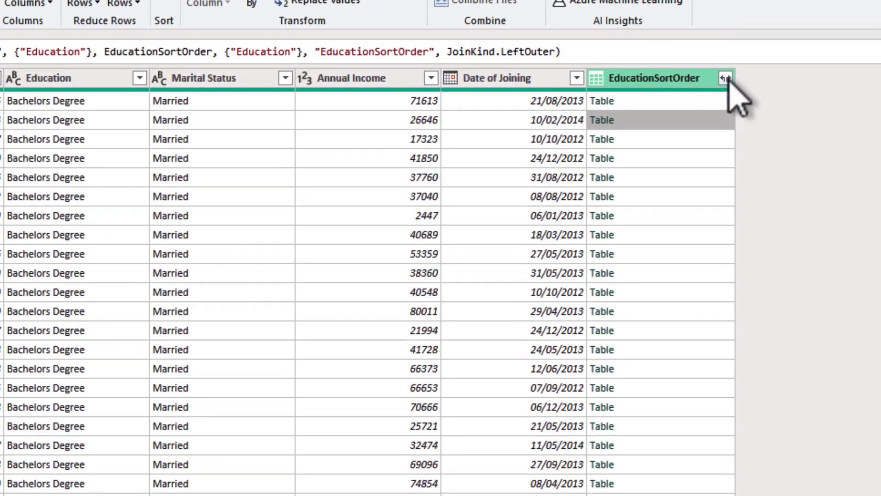
click(688, 83)
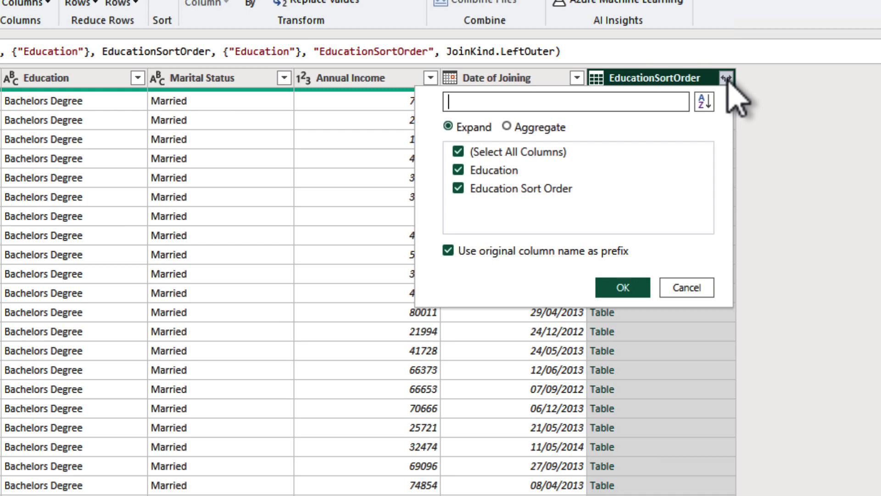
click(448, 250)
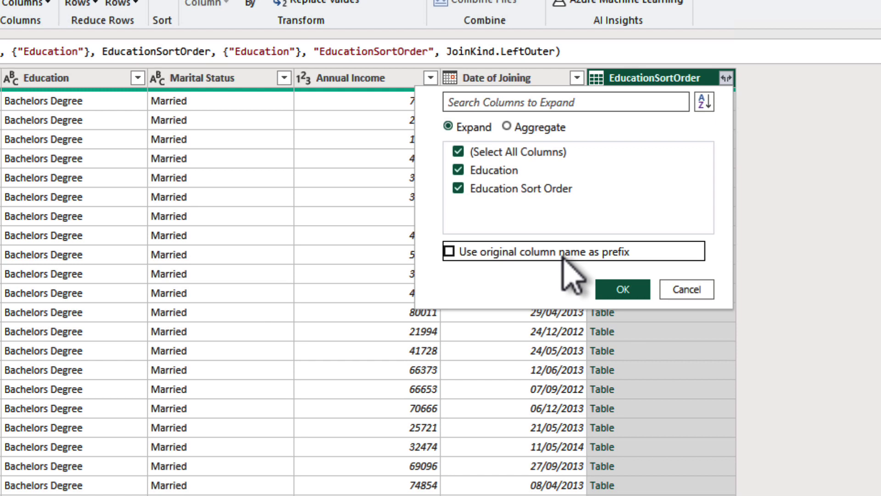
click(458, 170)
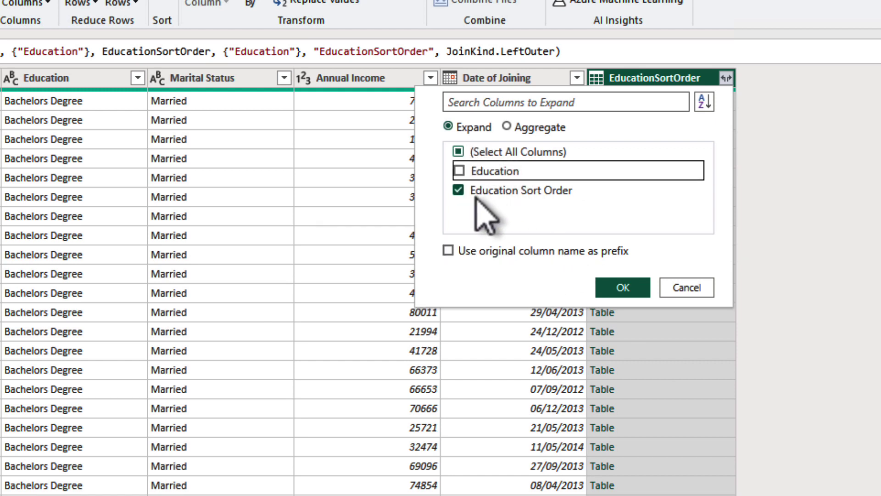
click(623, 287)
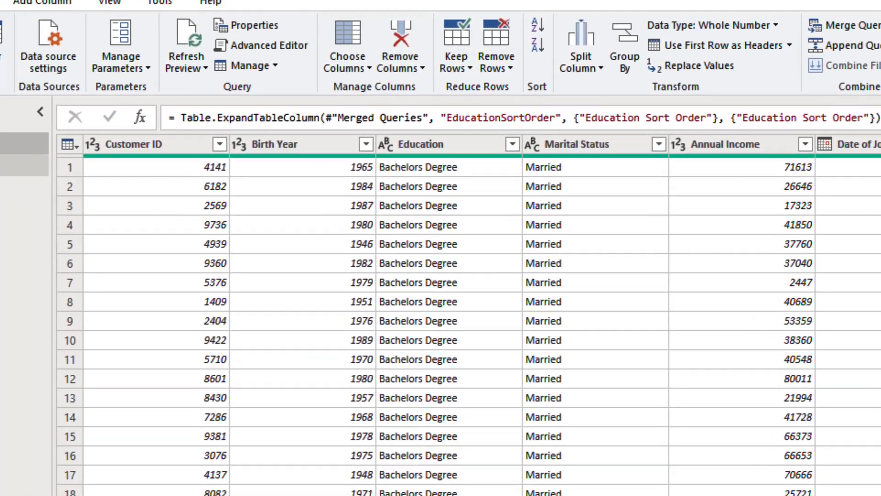
- Disable loading for the EducationSortOrder query, and close the Power Query Editor with the changes applied
click(34, 187)
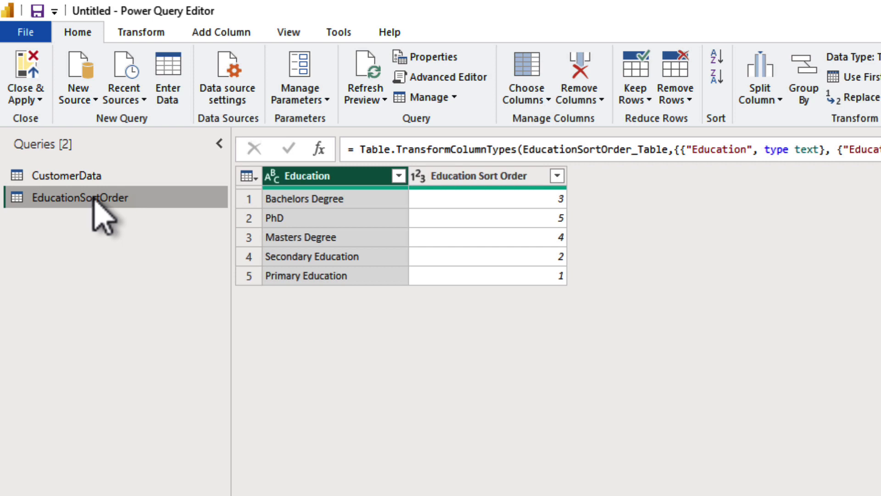
click(83, 178)
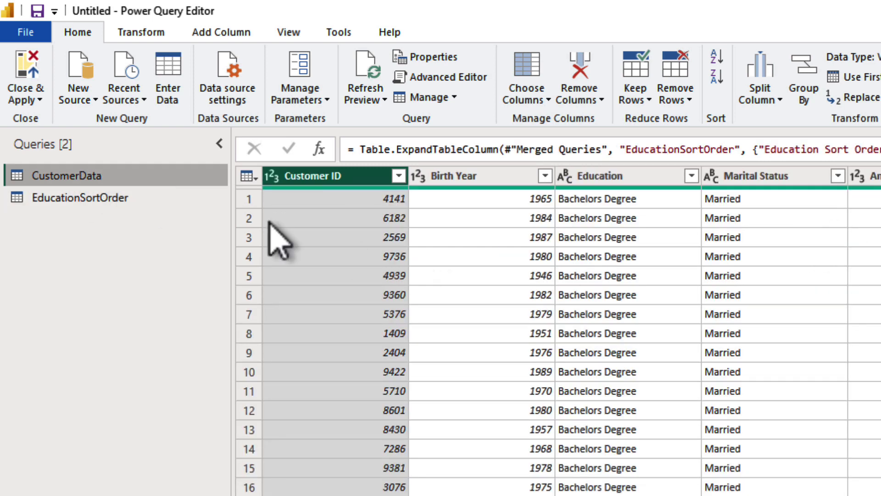
click(106, 198)
right_click(107, 199)
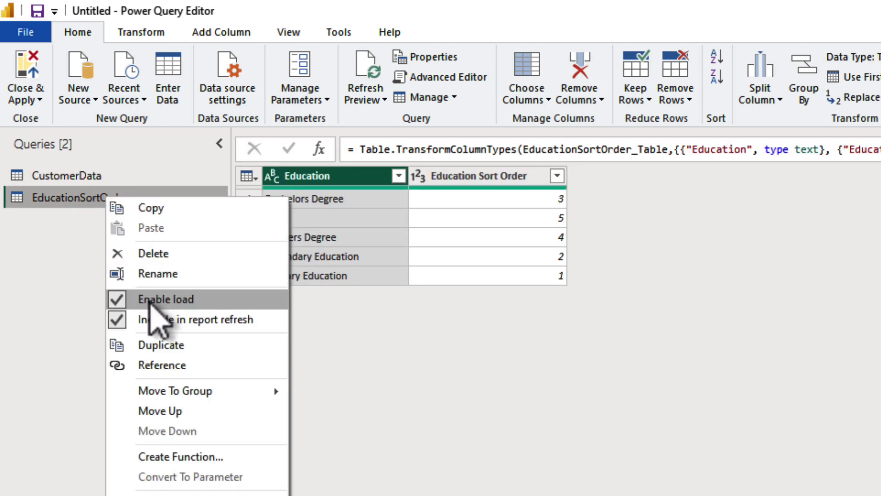
click(149, 301)
right_click(98, 202)
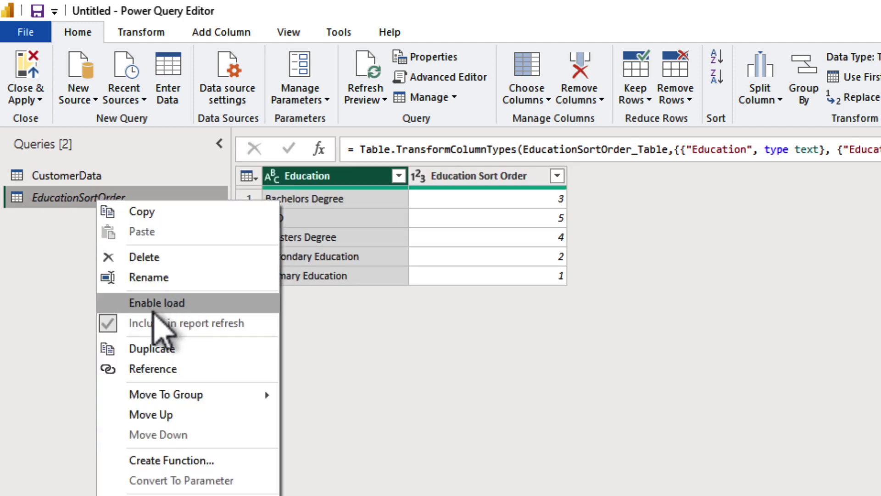
click(69, 208)
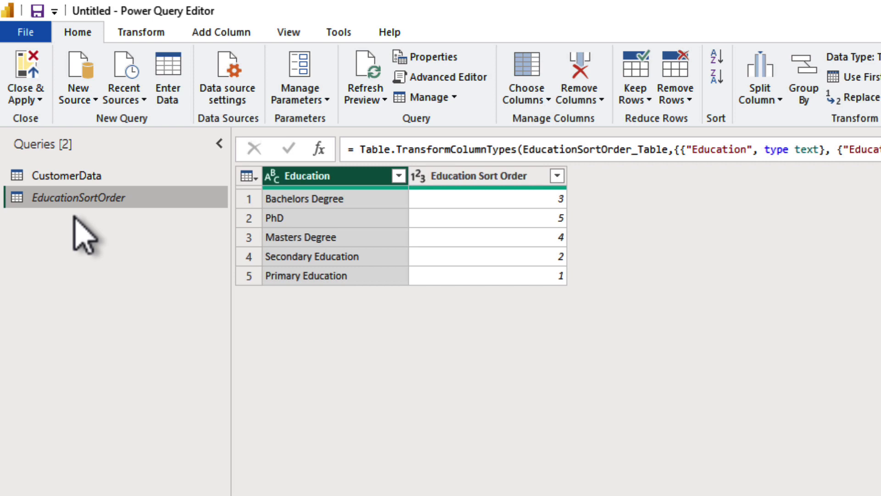
click(27, 57)
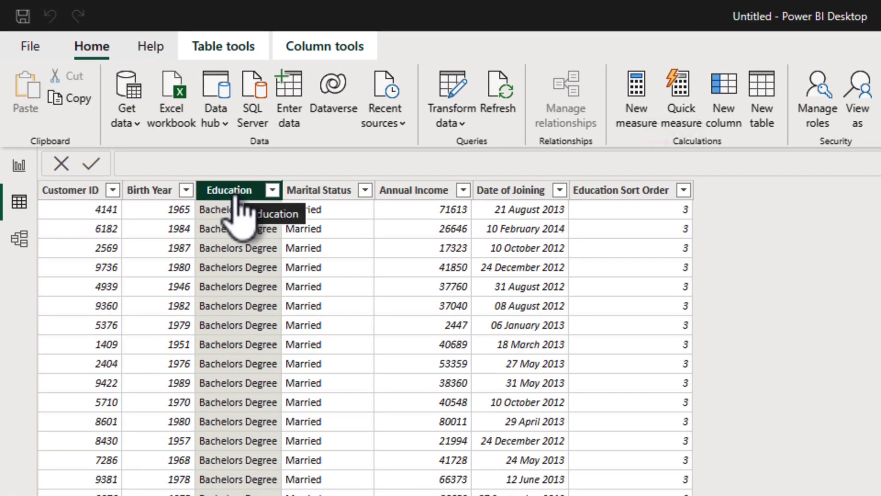
- Set the Education column to sort by Education Sort Order and return to the report charts
click(321, 48)
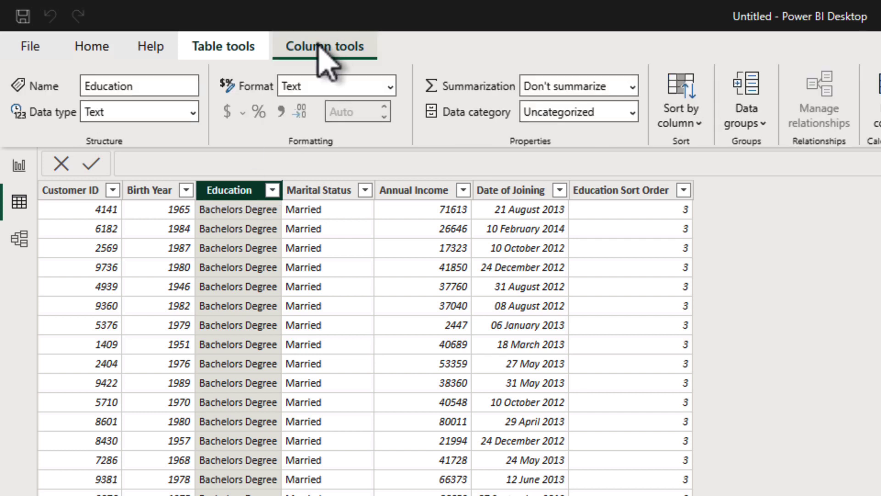
click(689, 118)
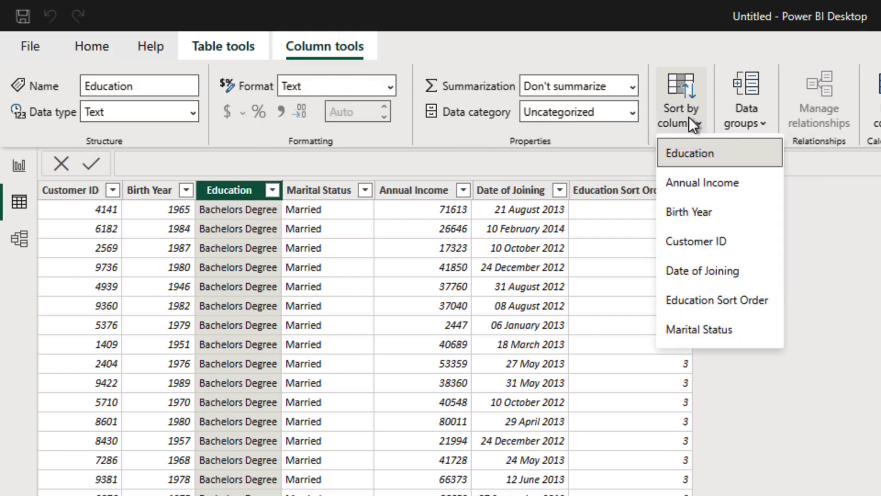
click(688, 303)
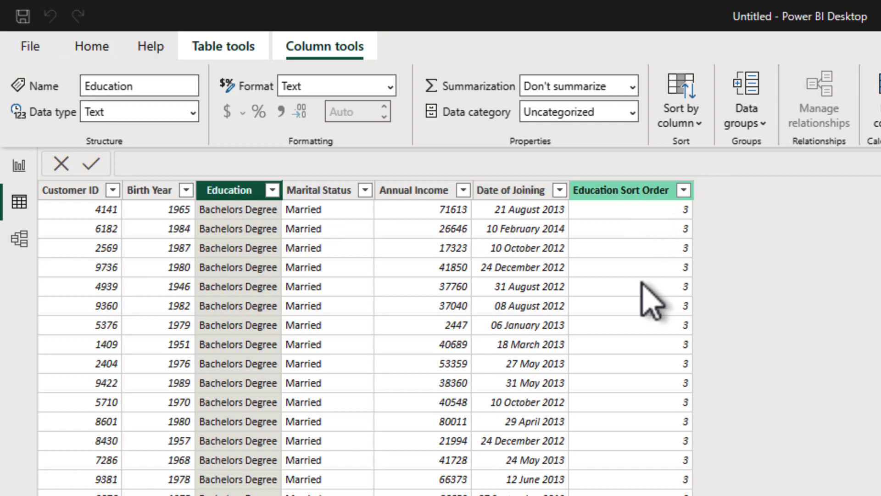
click(20, 166)
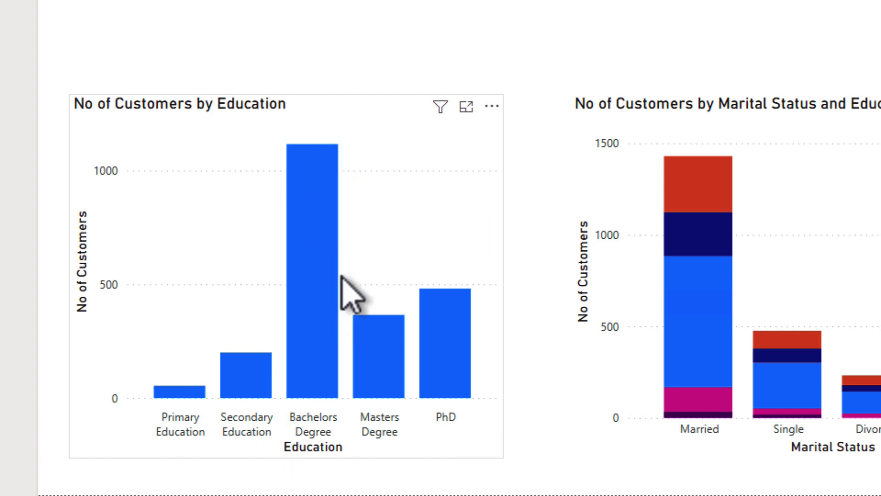
mouse_move(320, 217)
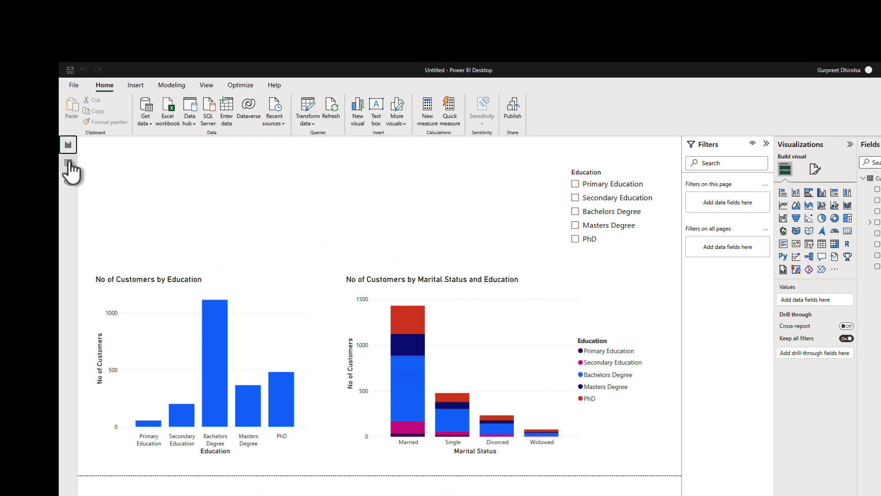
- Start new data groups on the Education column and group Primary Education and Secondary Education as School Education
click(6, 142)
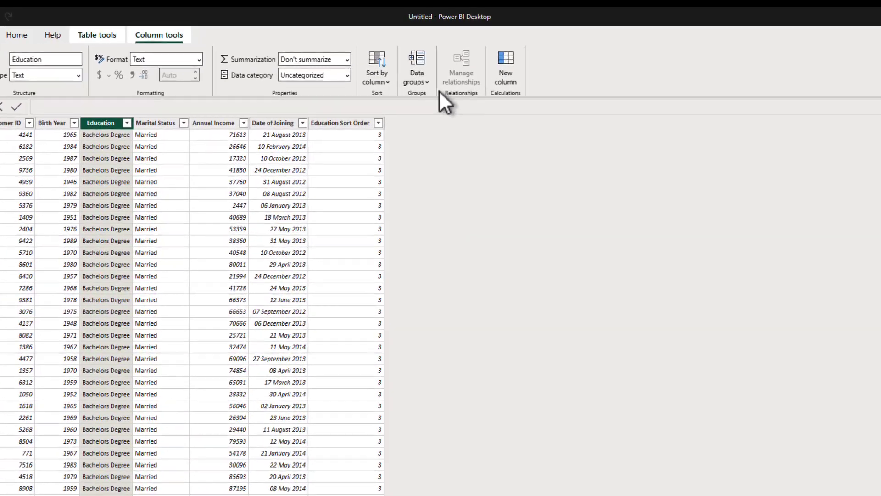
click(422, 75)
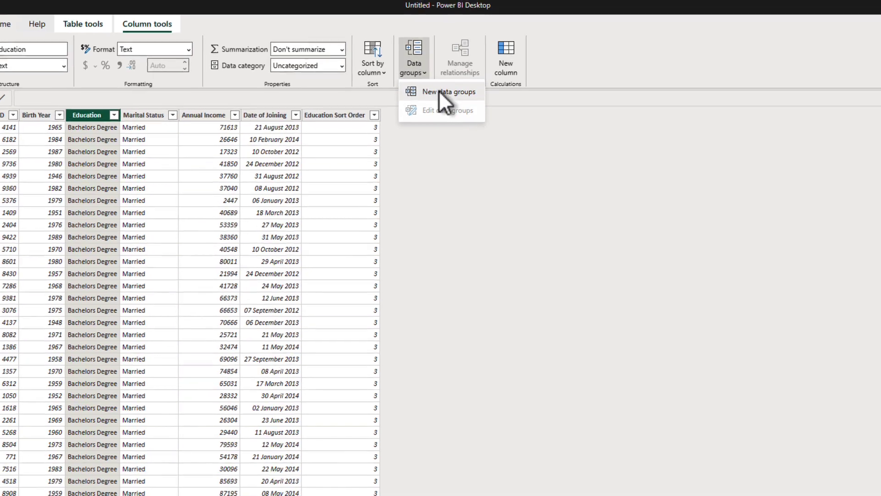
click(439, 91)
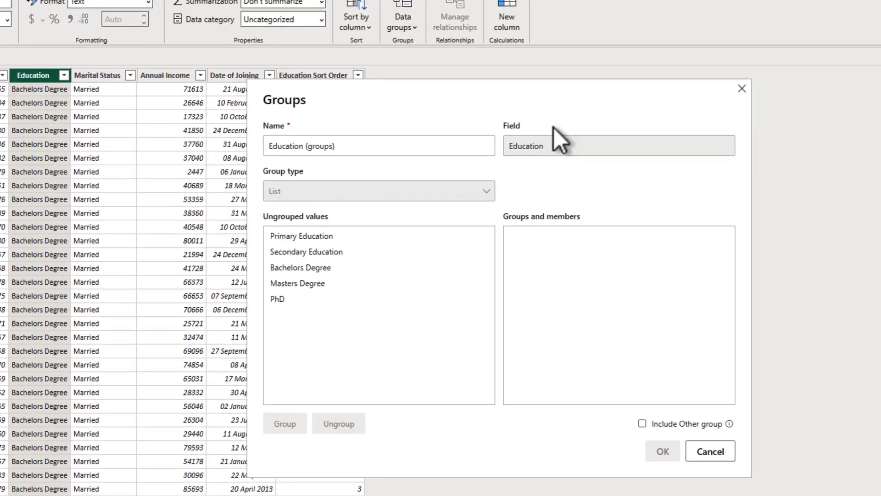
click(323, 240)
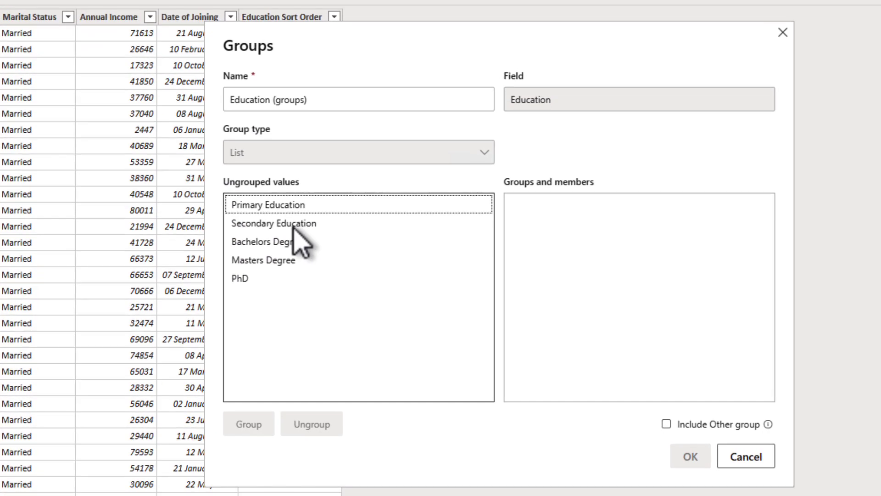
ctrl+click(291, 219)
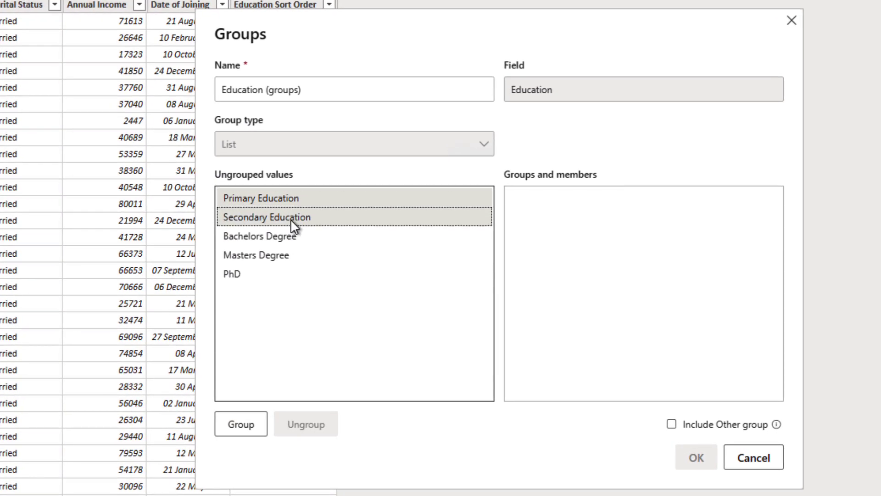
click(239, 424)
click(615, 199)
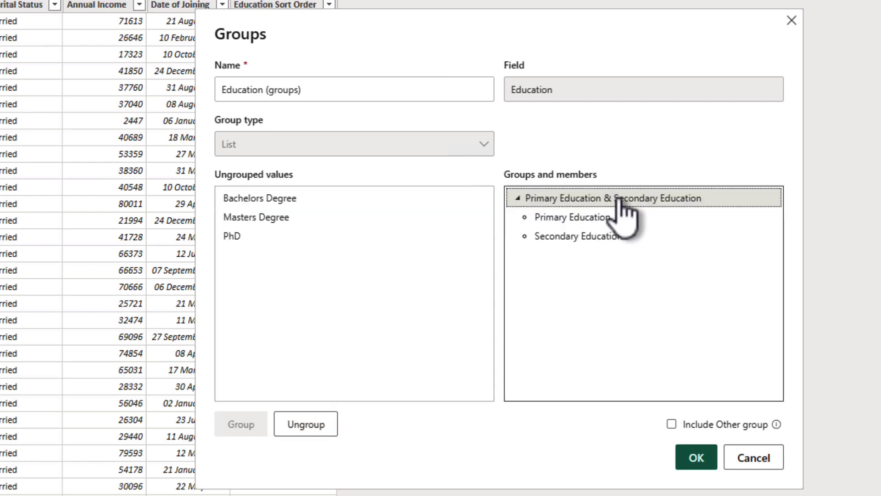
double_click(621, 198)
text(School Education)
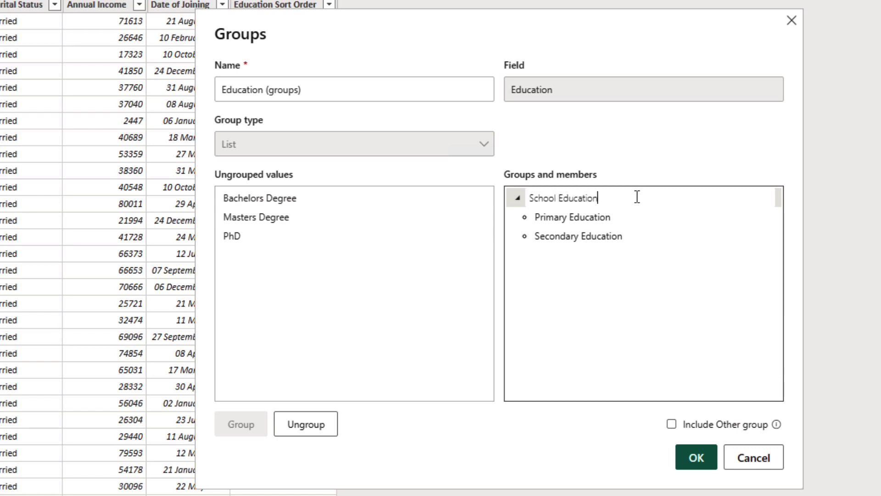
key(Return)
- Group Bachelors Degree and Masters Degree under the name University Education
click(267, 207)
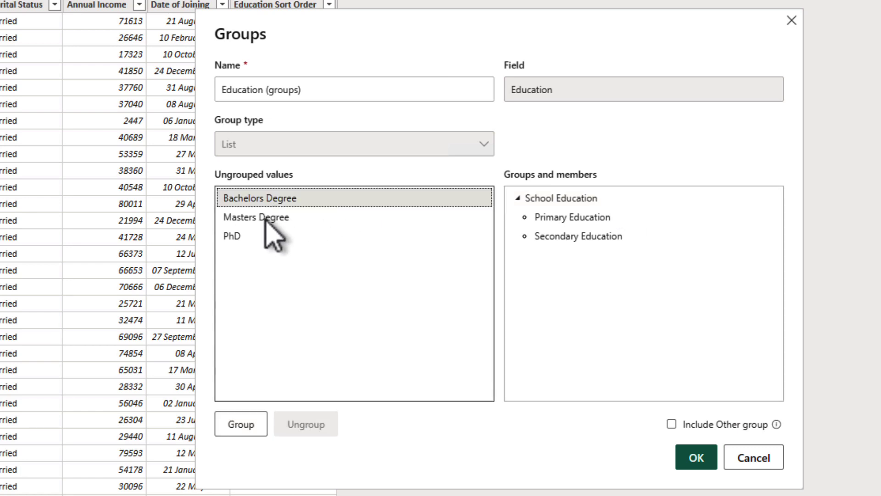
ctrl+click(265, 220)
click(239, 424)
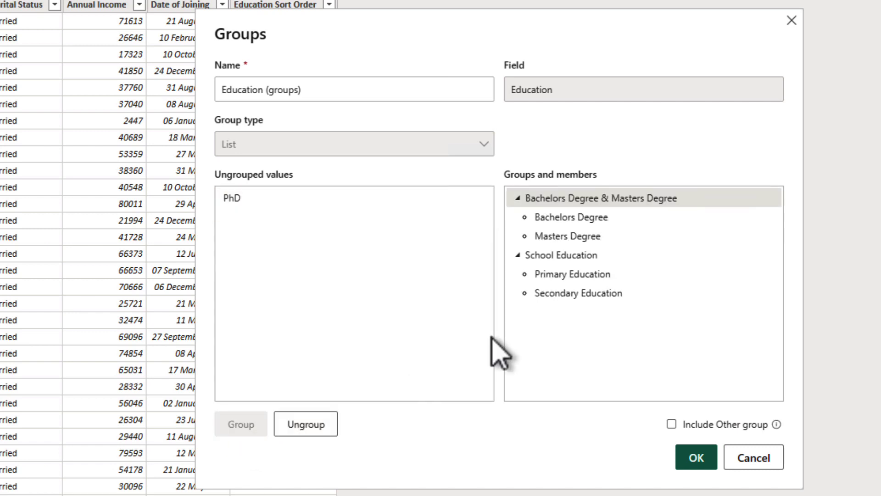
double_click(586, 198)
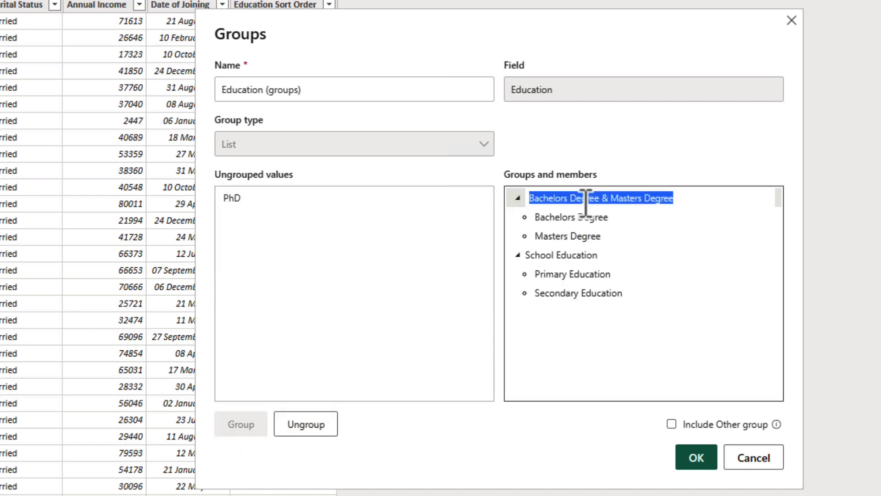
text(University Education)
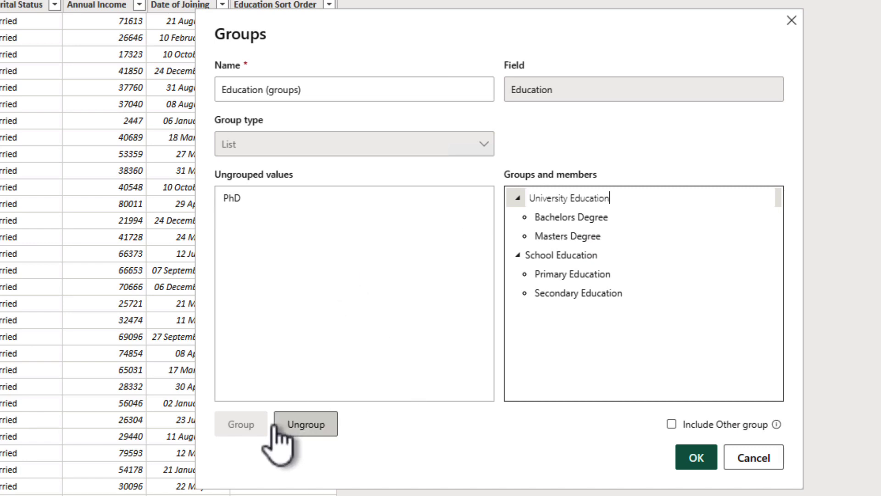
- Group PhD under the name Research and create the grouped column
click(237, 201)
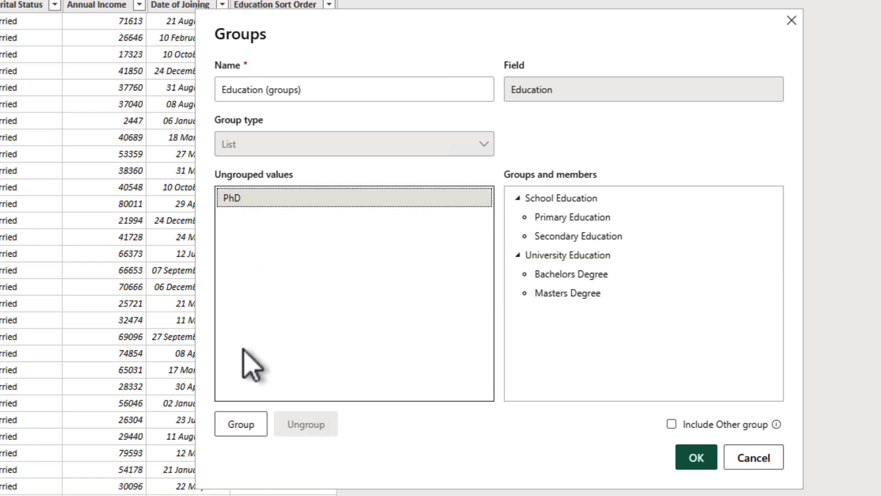
click(241, 424)
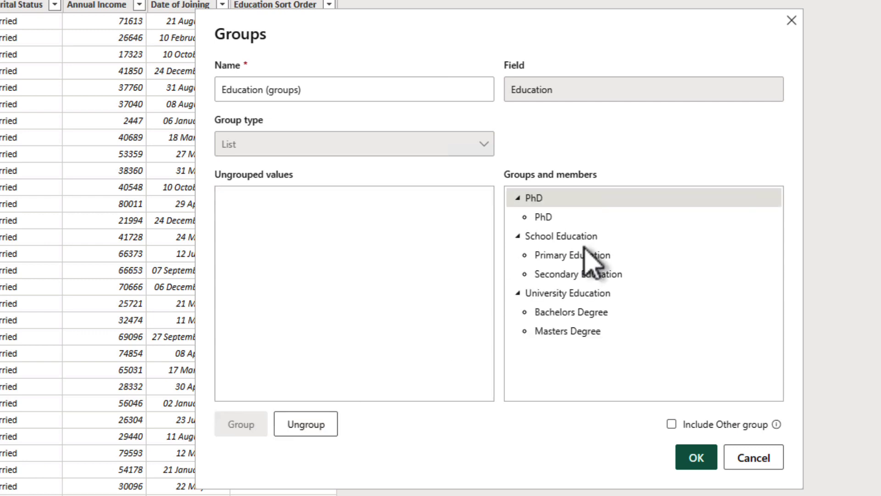
click(548, 198)
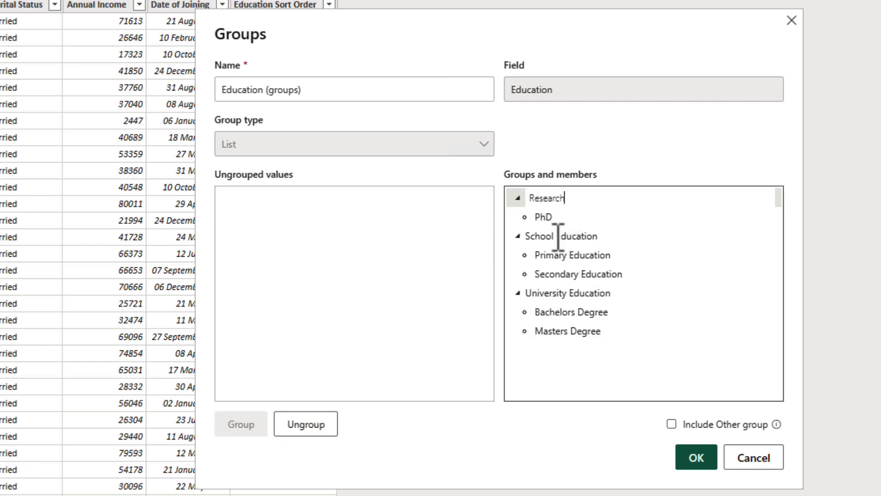
click(697, 460)
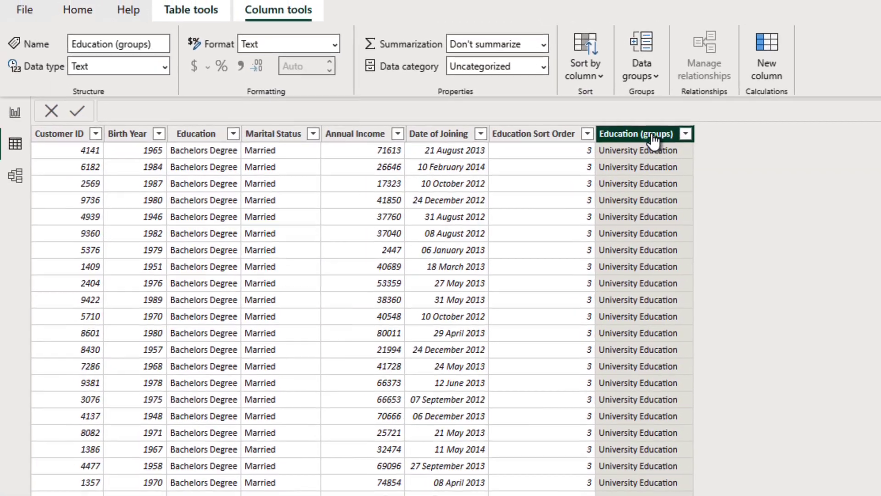
- Rename the Education (groups) column as Education Groups
double_click(653, 134)
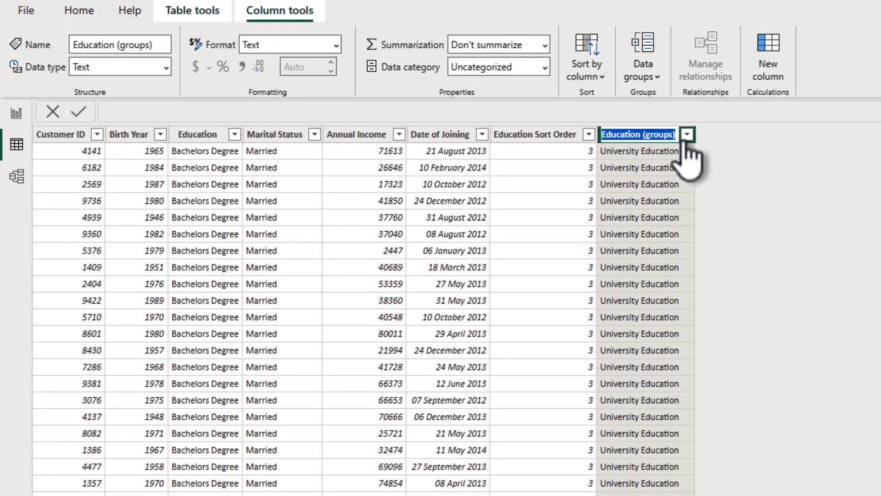
text(Edu)
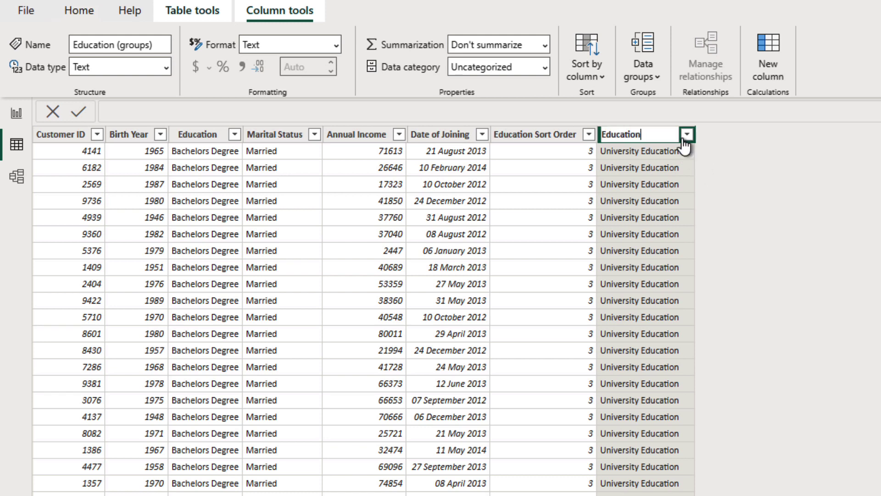
key(Return)
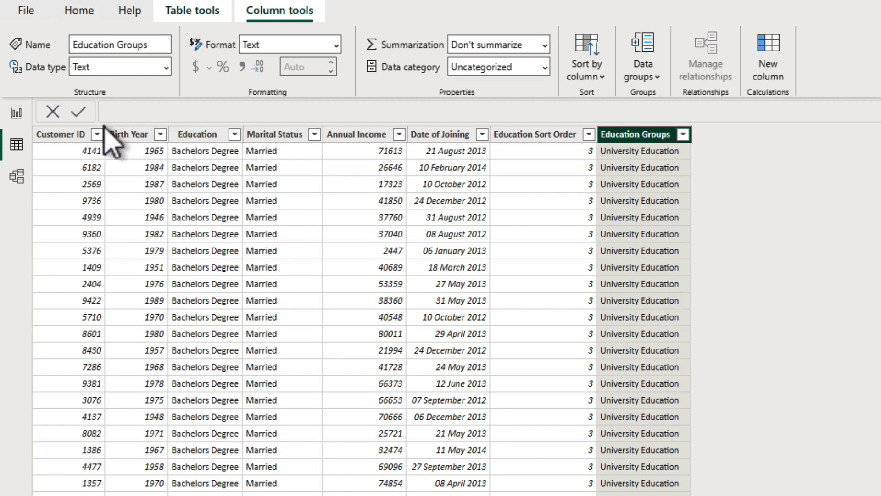
- Add a stacked column chart on report Page 2 with Education Groups on the X-axis and No of Customers on the Y-axis, and resize it
click(17, 114)
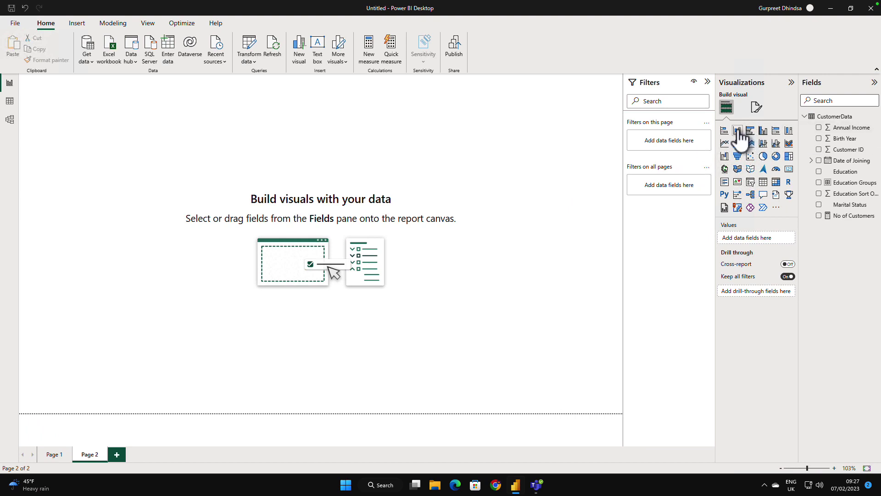
click(737, 132)
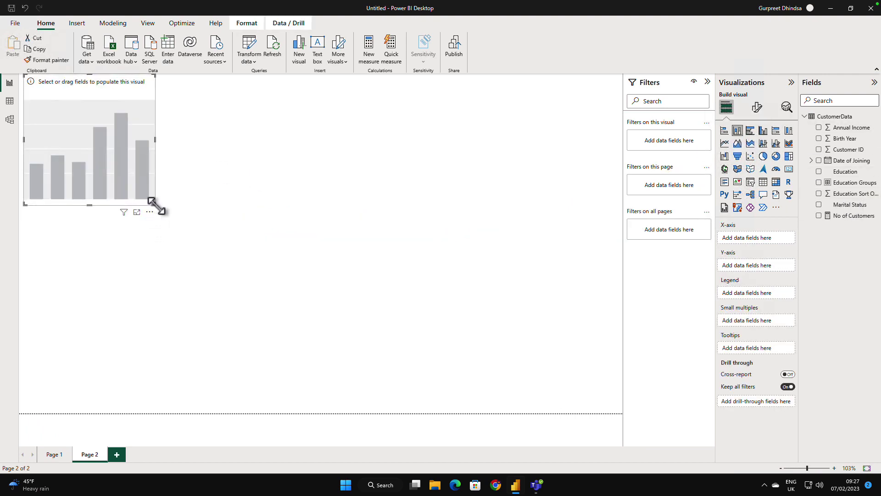
drag(152, 205, 414, 285)
drag(855, 183, 758, 238)
drag(810, 228, 757, 238)
drag(853, 215, 759, 271)
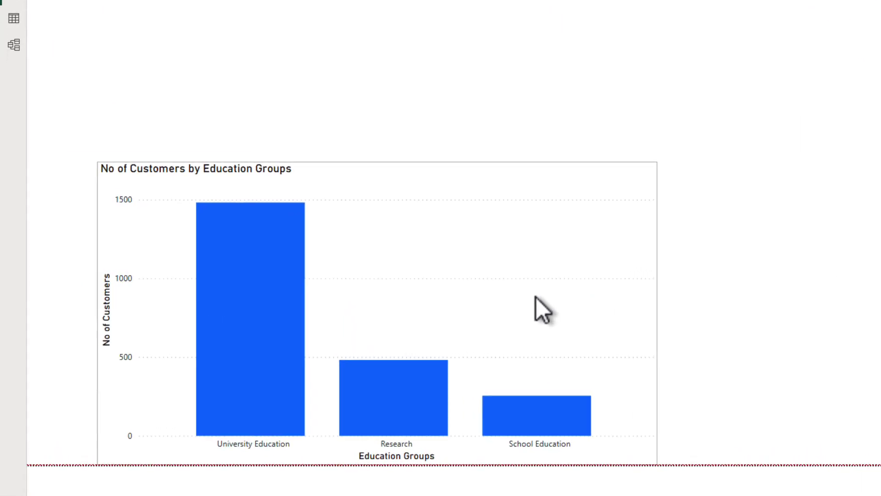
drag(654, 314, 502, 314)
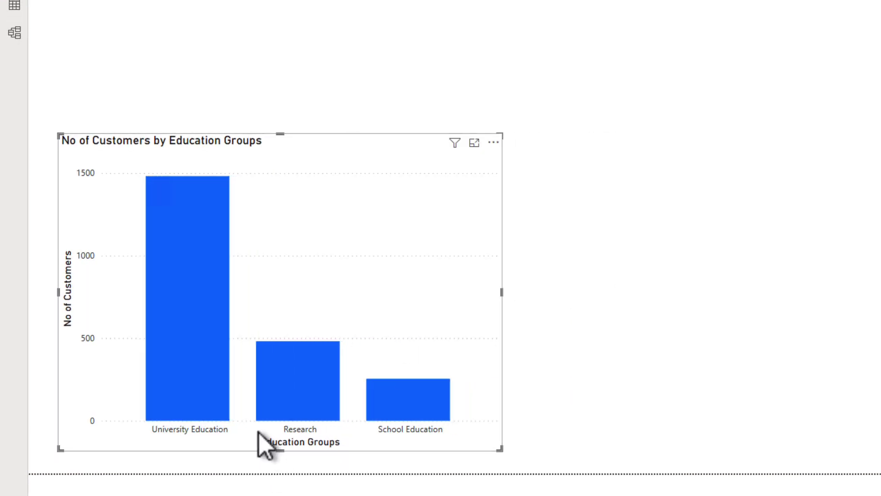
- Sort the chart's axis by Education Groups in ascending order
click(495, 143)
mouse_move(577, 230)
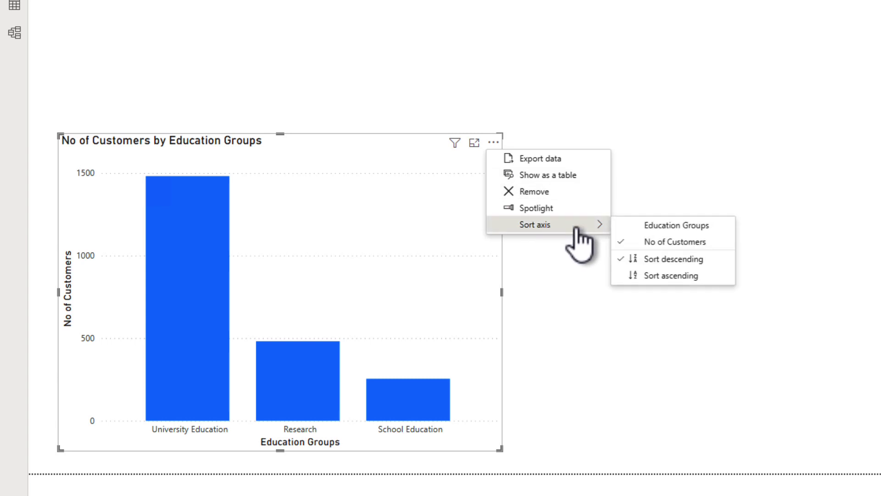
click(672, 226)
click(494, 143)
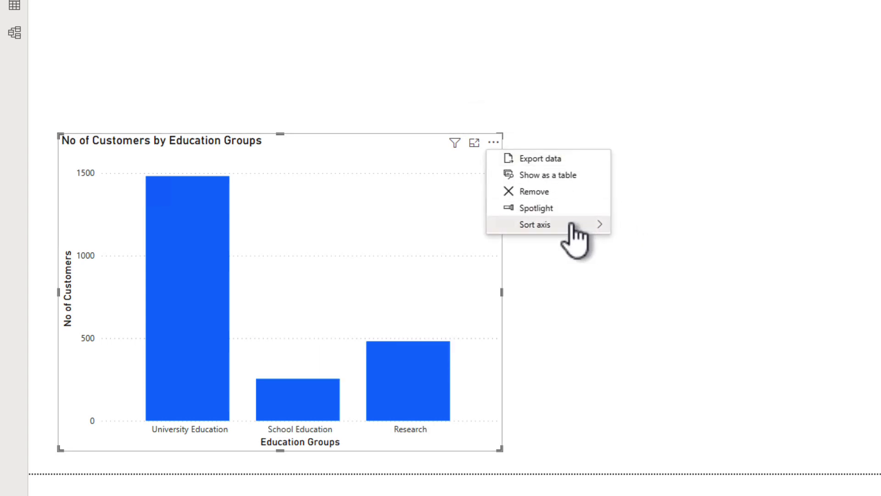
click(389, 400)
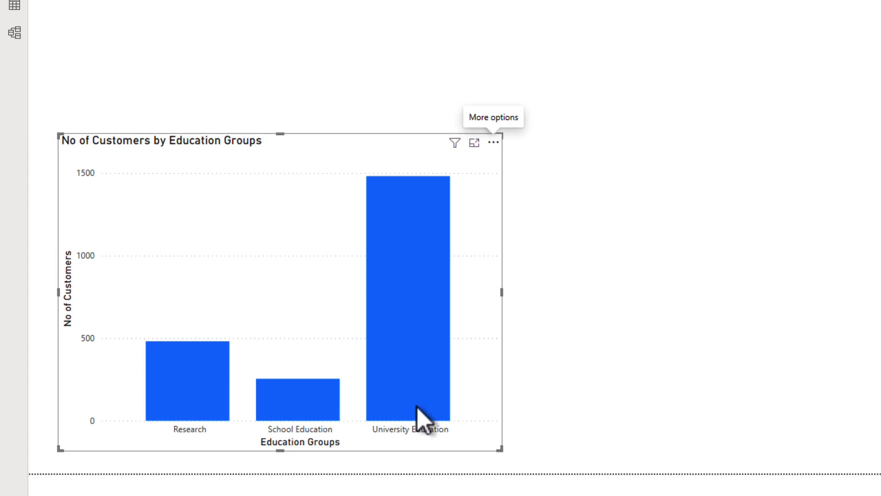
mouse_move(417, 405)
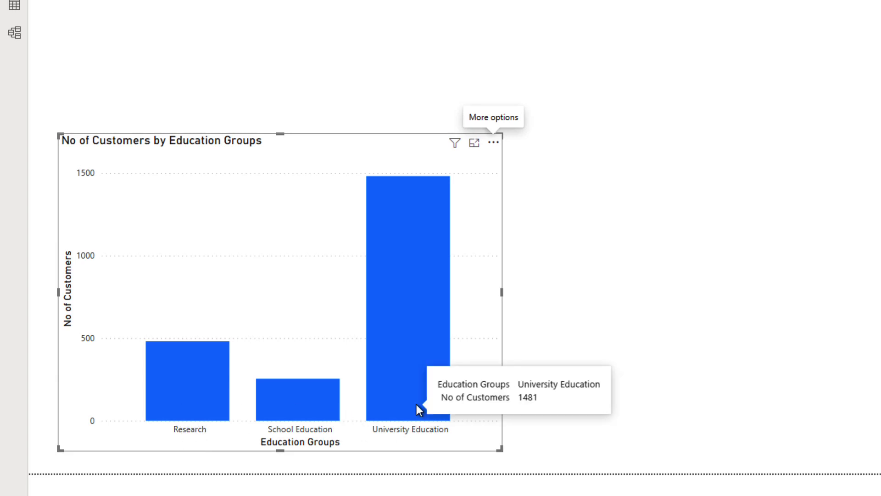
mouse_move(300, 406)
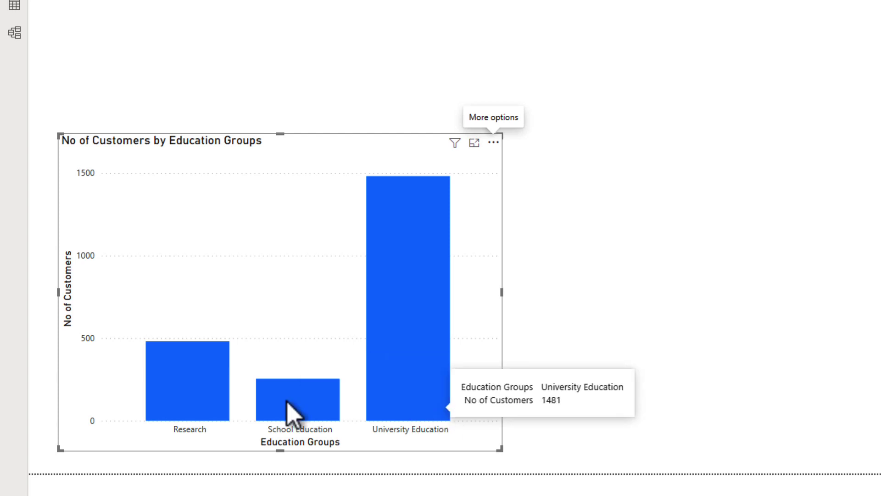
mouse_move(171, 408)
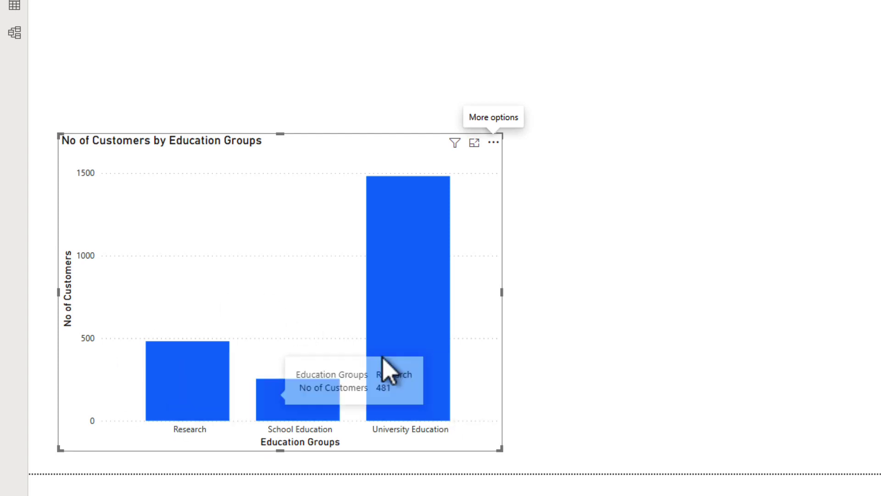
mouse_move(382, 357)
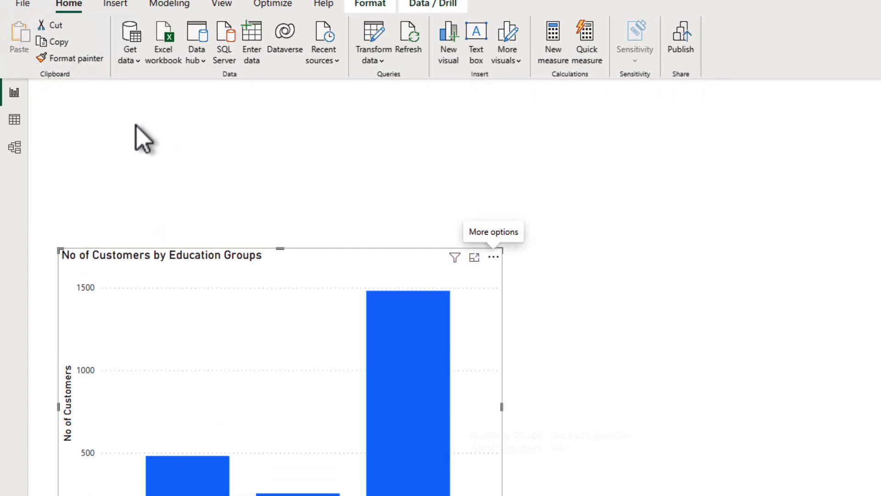
- Switch to the table data view and open the Power Query Editor for the model's queries
click(14, 151)
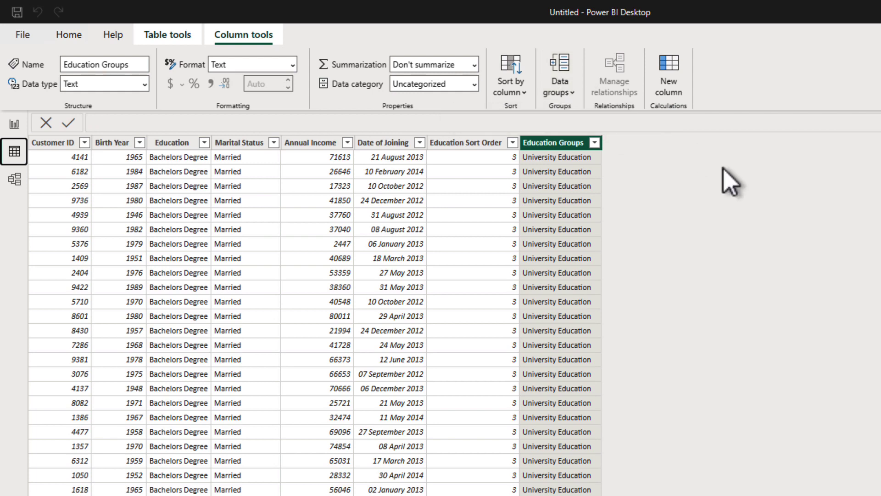
click(69, 35)
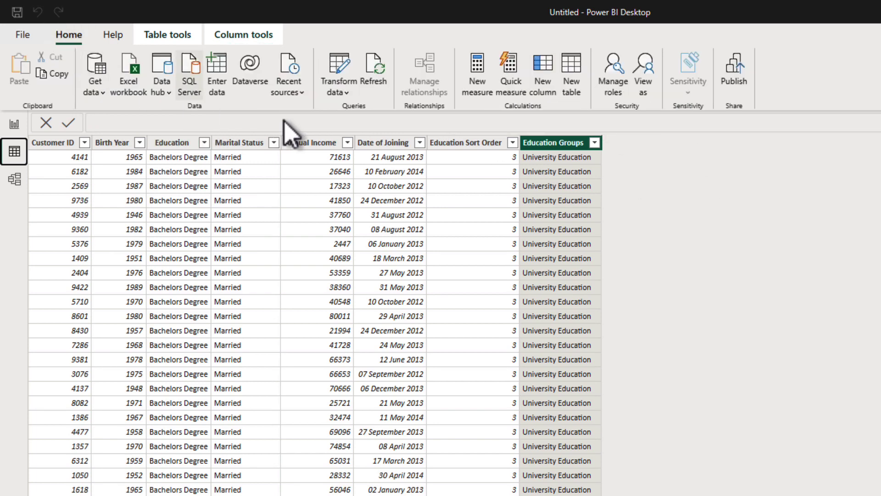
click(339, 69)
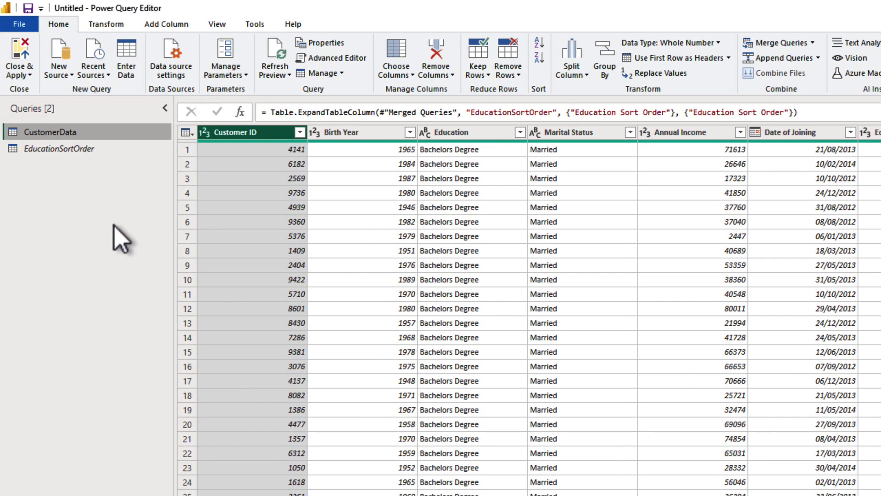
click(60, 73)
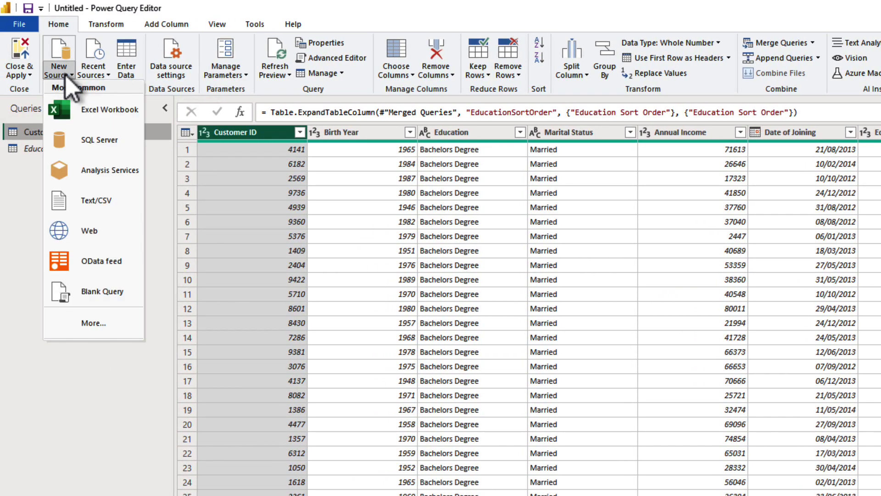
click(75, 111)
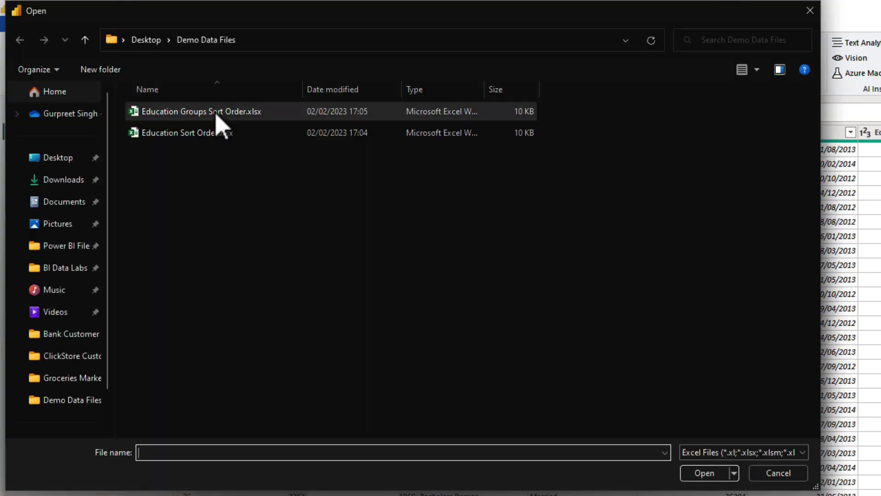
click(173, 114)
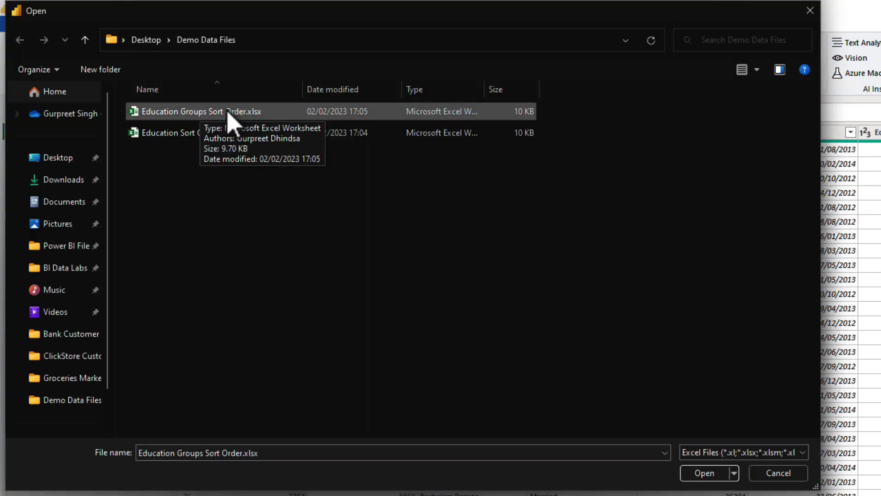
click(704, 472)
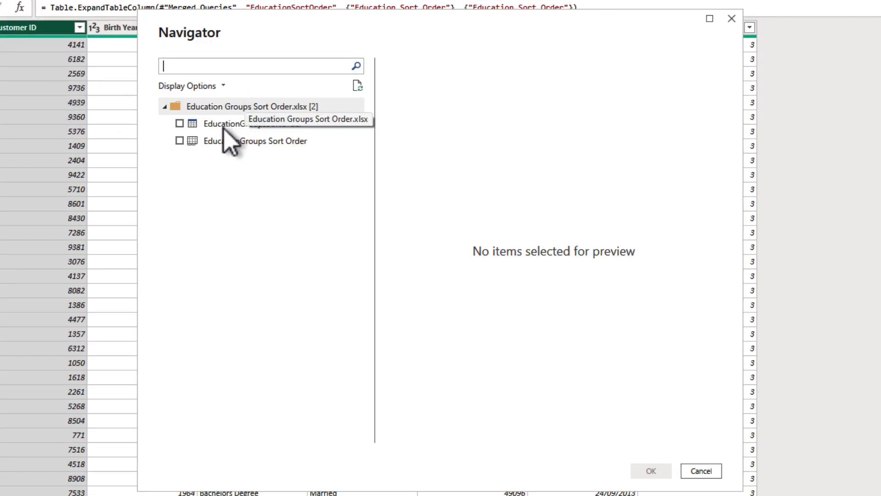
click(180, 124)
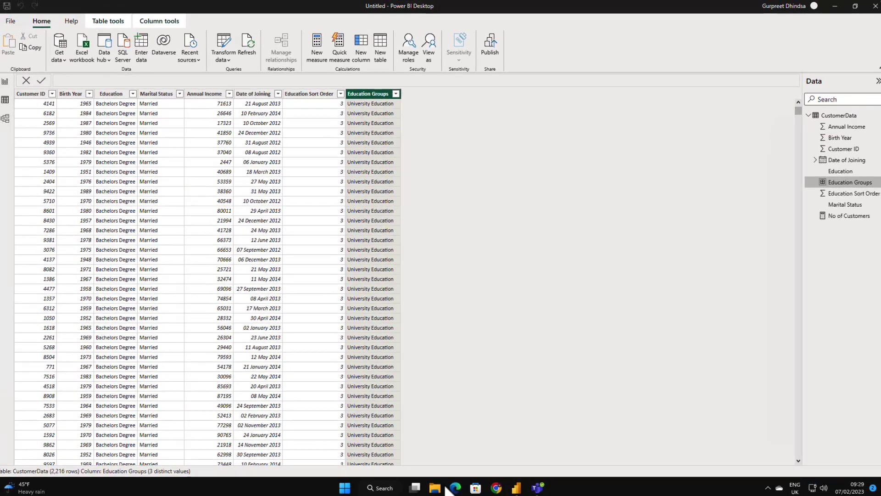
- Open the Education Groups Sort Order.xlsx workbook in Excel from the Demo Data Files folder on the Desktop
key(super+e)
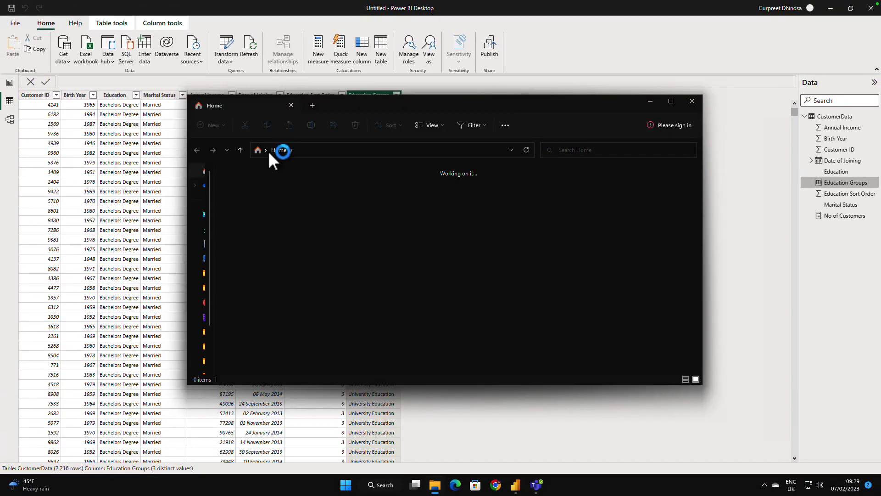
double_click(255, 190)
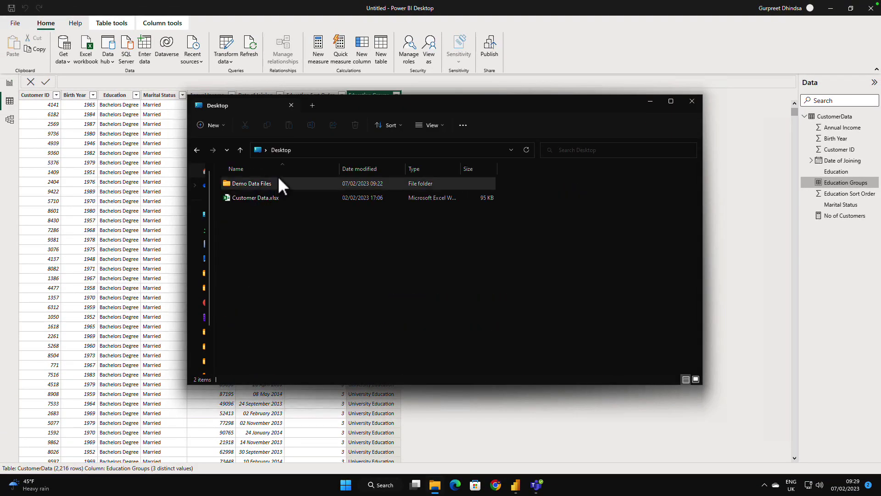
double_click(268, 181)
double_click(284, 183)
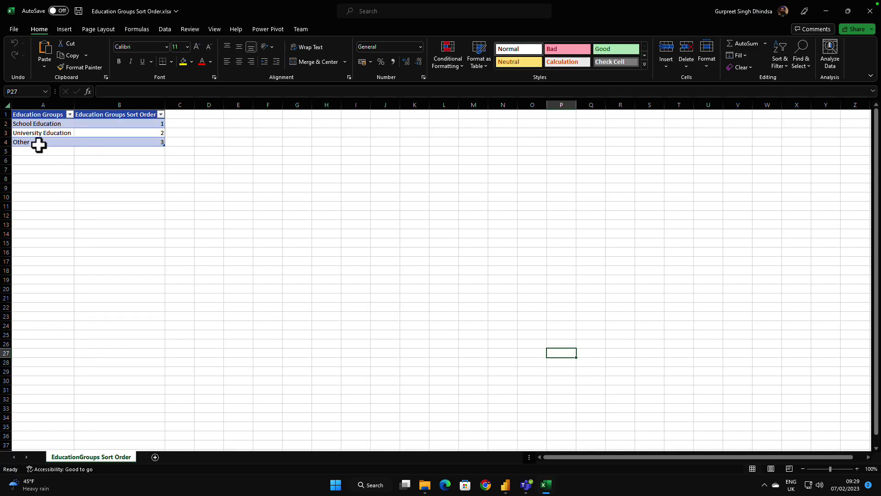
- Set the education group name in cell A4 to Research, save the workbook, and close it along with the file window
double_click(39, 143)
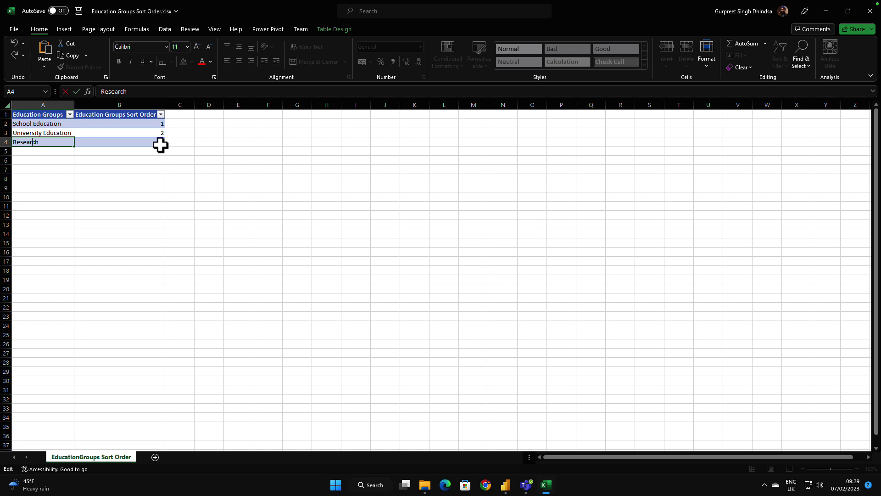
key(Return)
click(234, 153)
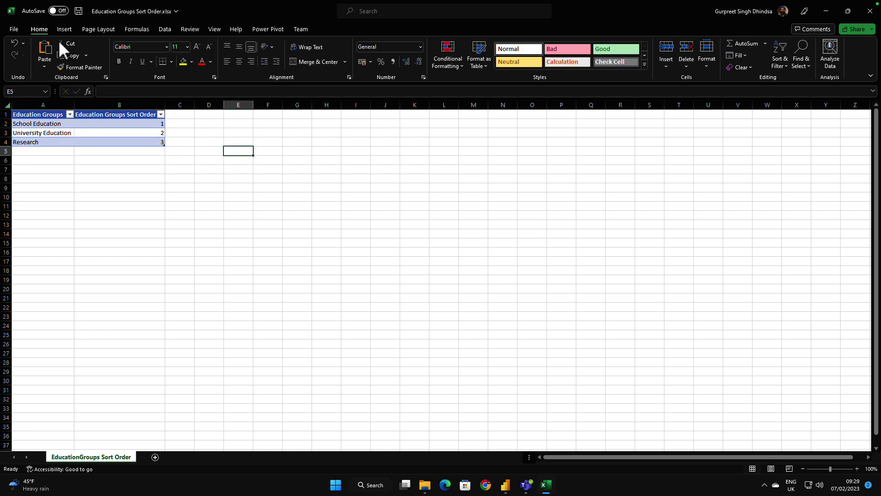
click(78, 11)
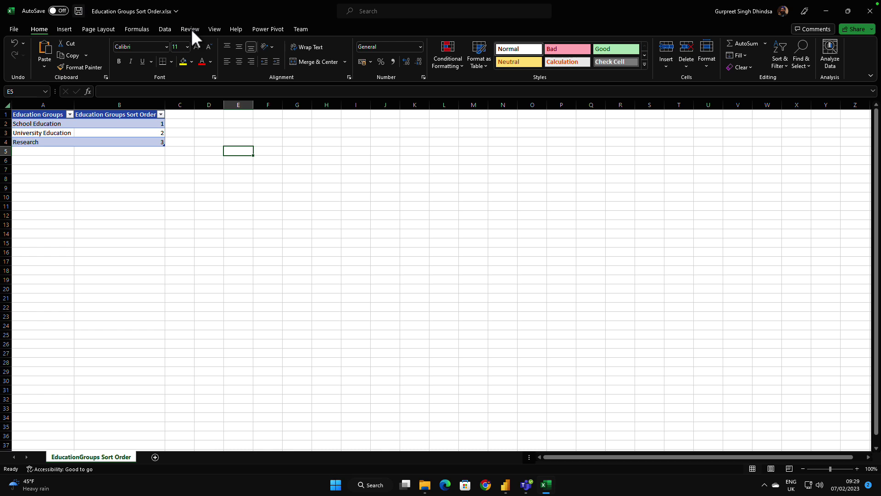
click(870, 13)
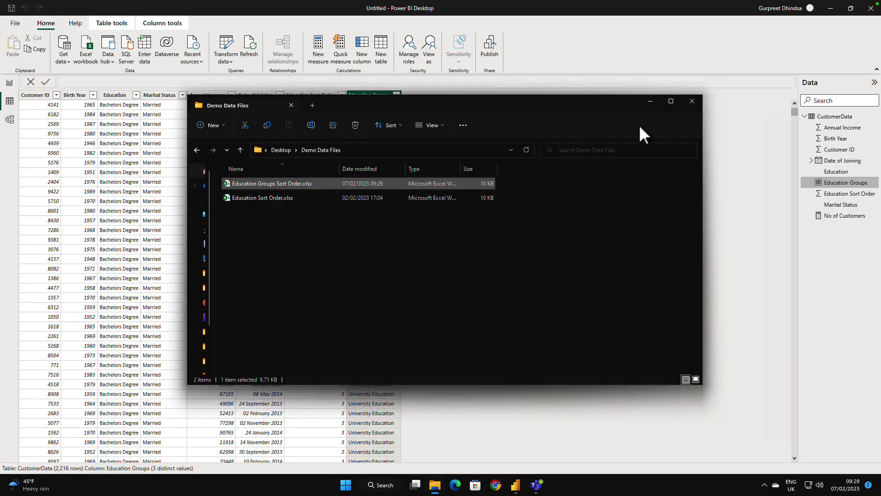
click(691, 101)
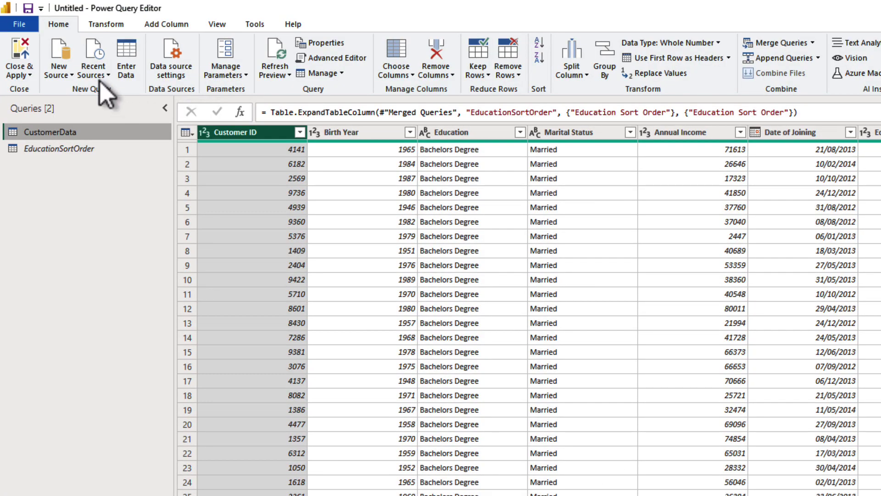
- Import the EducationGroupsSortOrder table from Education Groups Sort Order.xlsx as a new query in Power Query Editor and apply the changes to the model
click(64, 74)
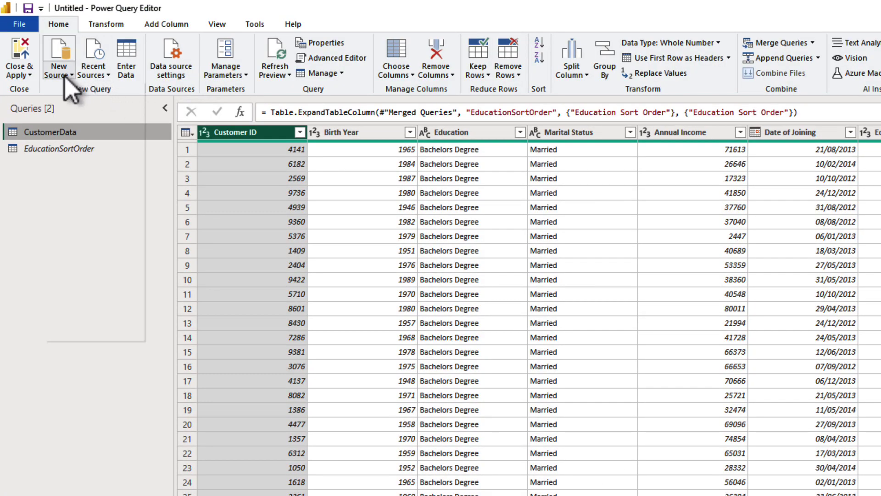
click(100, 113)
double_click(216, 115)
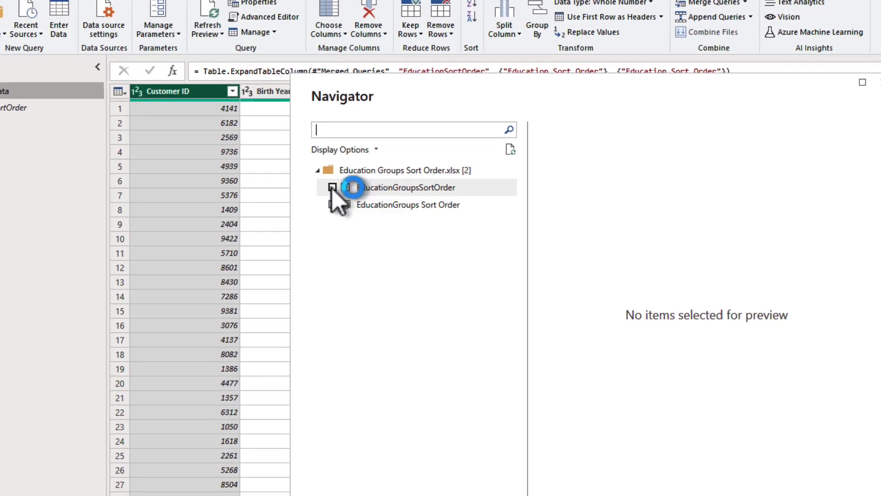
click(399, 228)
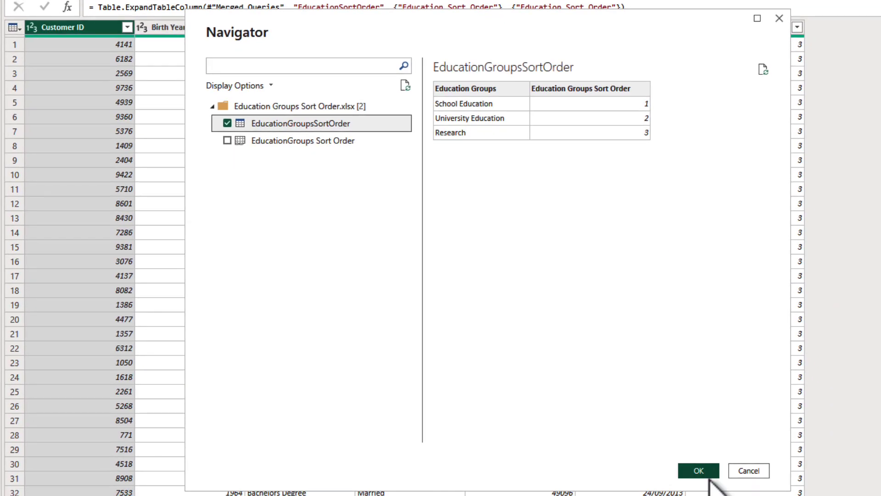
click(712, 471)
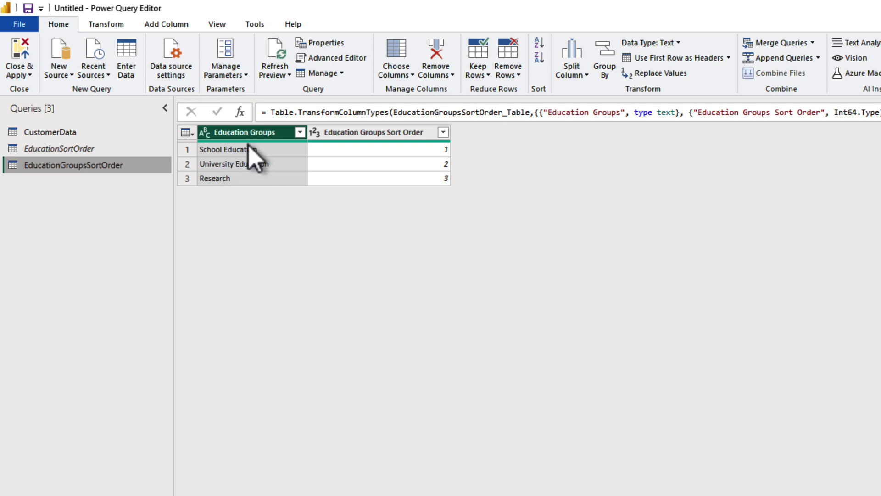
click(59, 132)
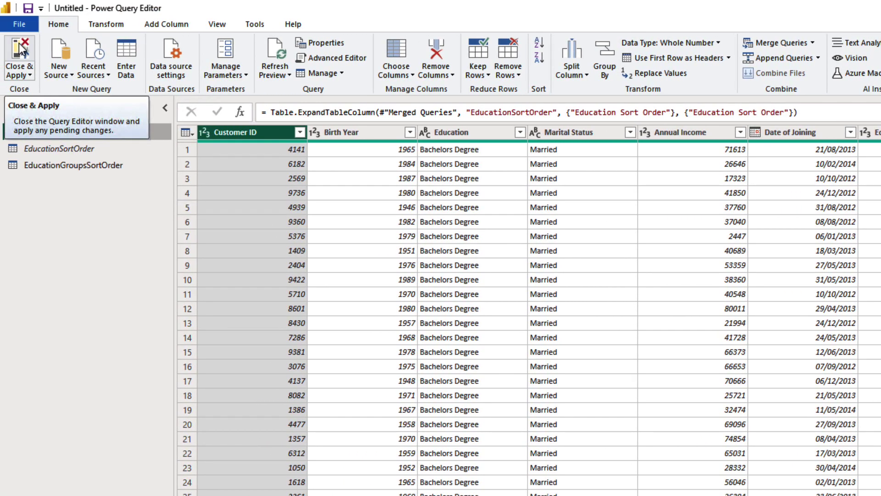
click(19, 44)
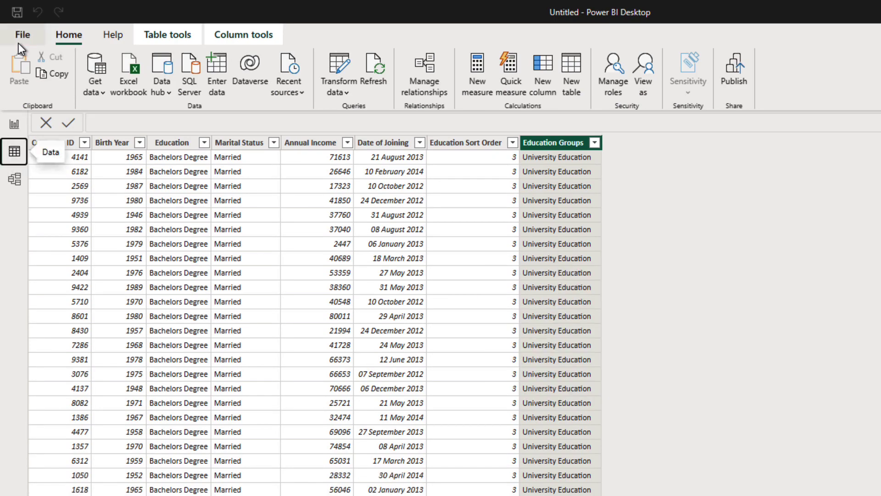
- Create a model relationship from Education Groups in CustomerData to Education Groups in EducationGroupsSortOrder
click(15, 181)
drag(371, 186, 373, 187)
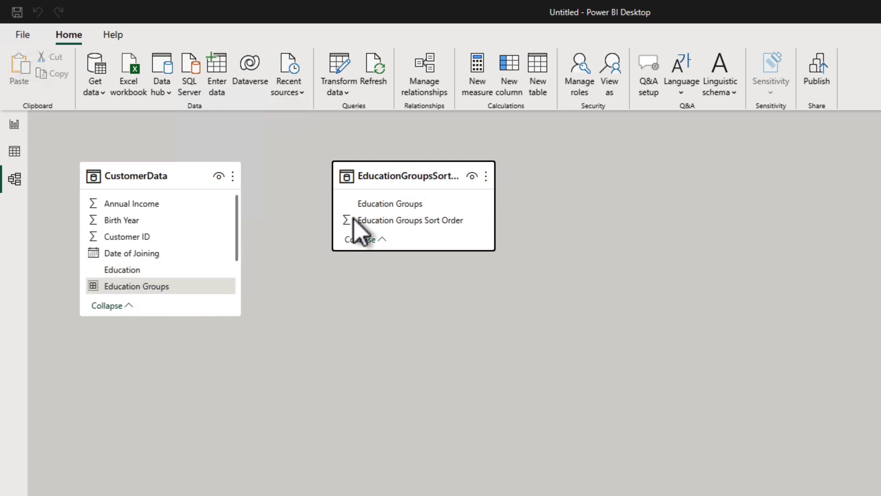
drag(180, 289, 363, 239)
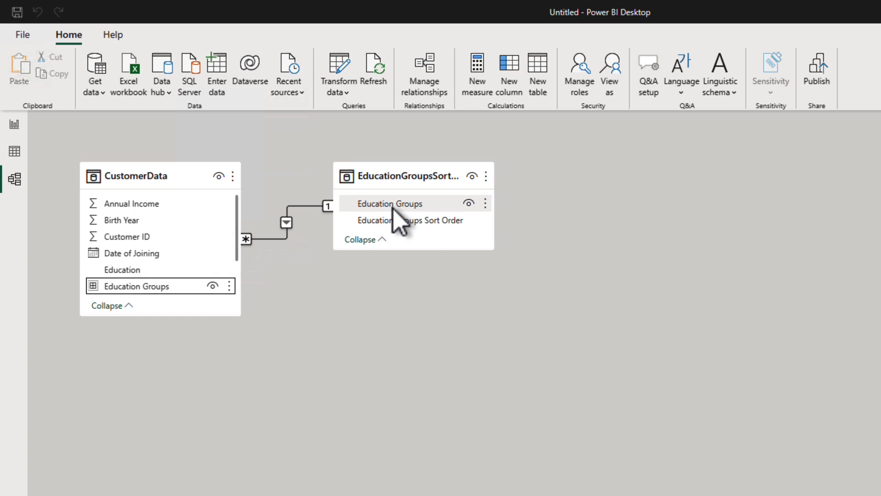
mouse_move(156, 194)
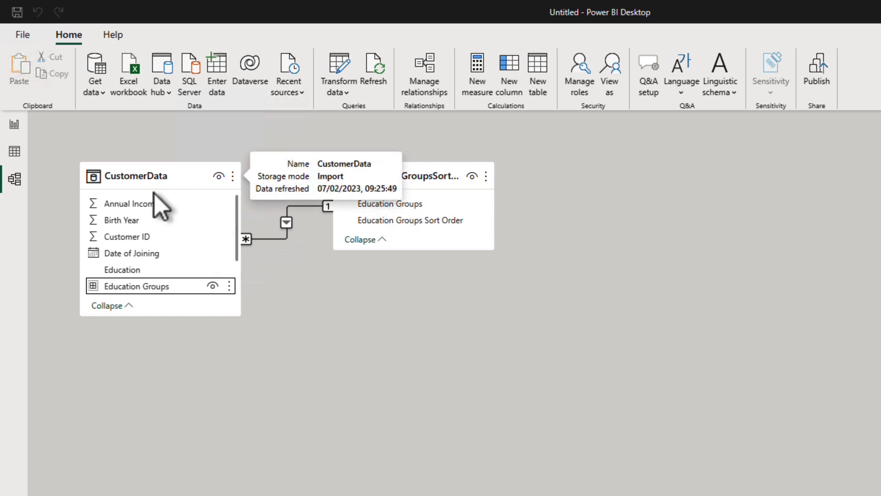
- Add a calculated column to CustomerData: Education Groups Sort Order = RELATED(EducationGroupsSortOrder[Education Groups Sort Order])
click(15, 153)
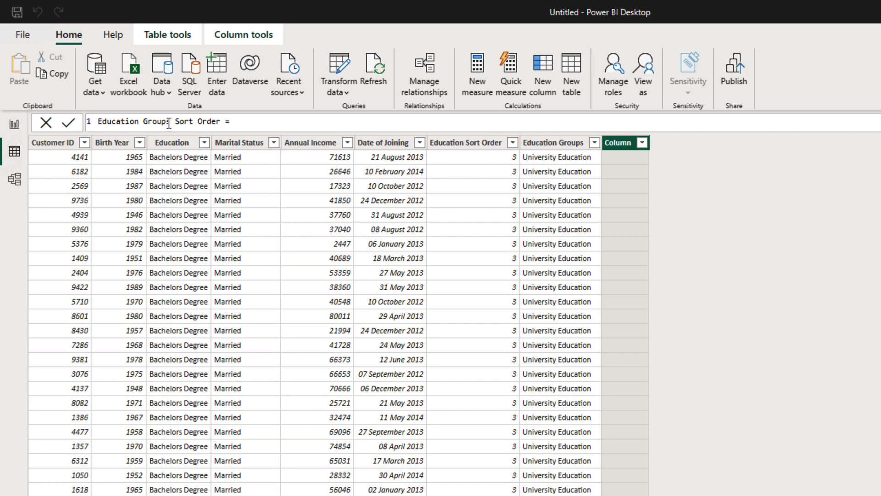
key(shift+Return)
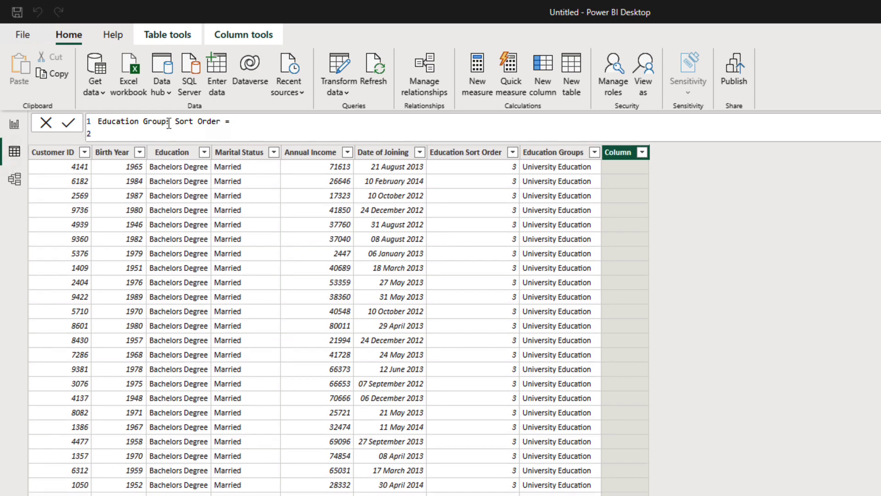
text(RELA)
key(Tab)
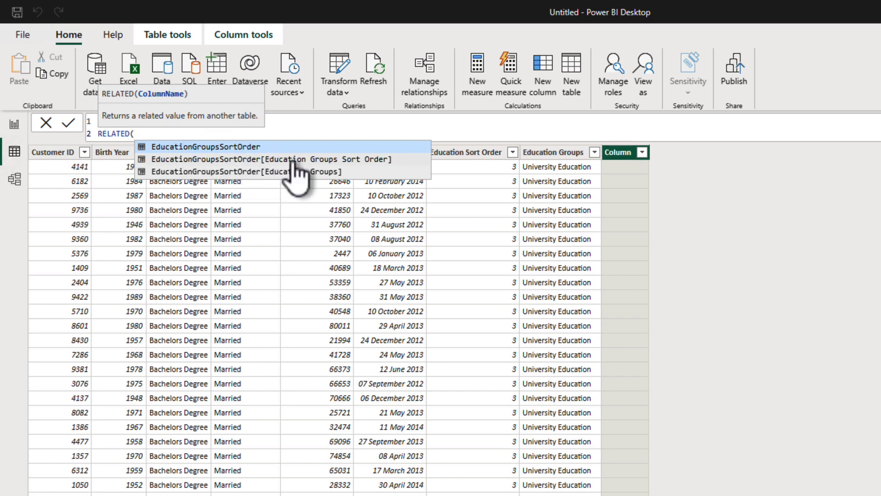
click(329, 159)
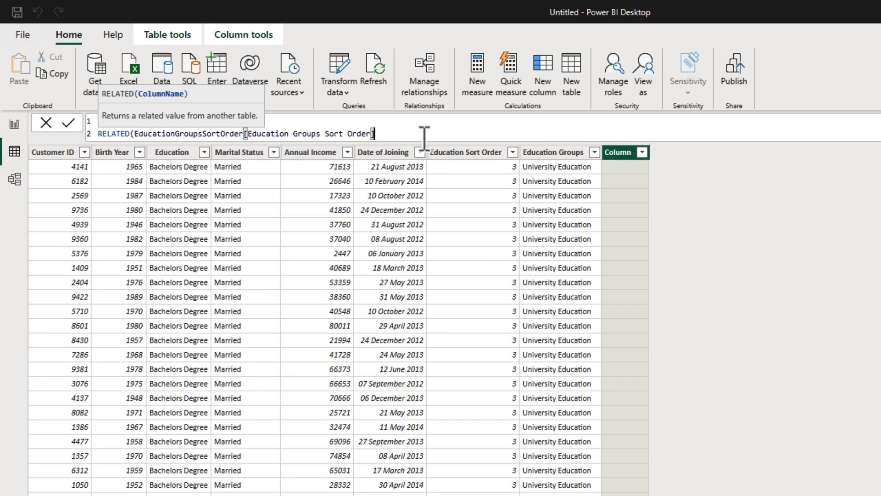
text())
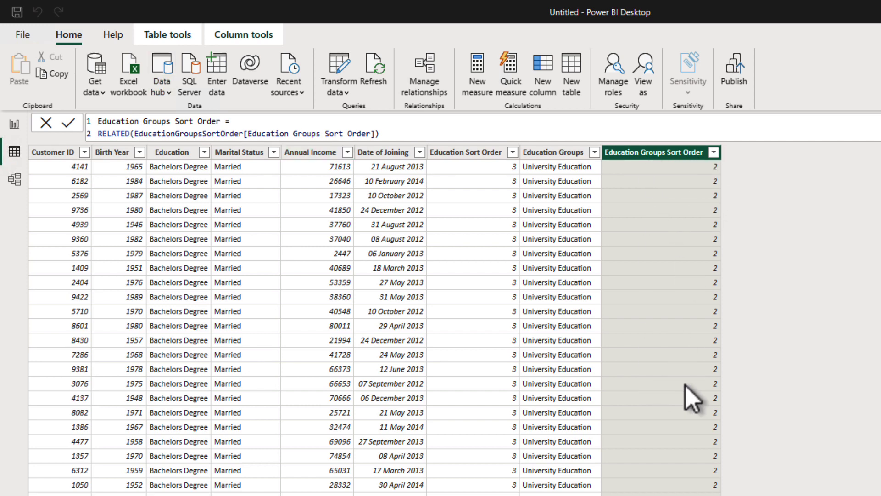
- Review the relationship between the two tables and set CustomerData's Education Groups column to sort by Education Groups Sort Order
click(14, 179)
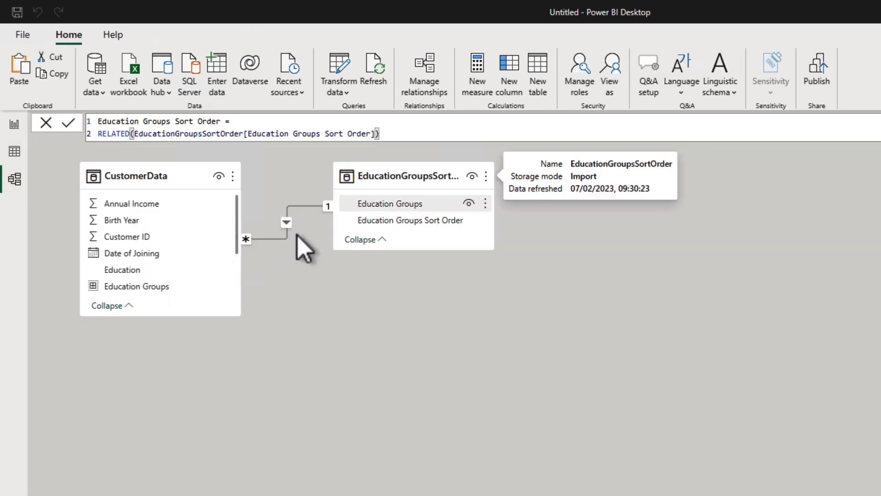
click(14, 152)
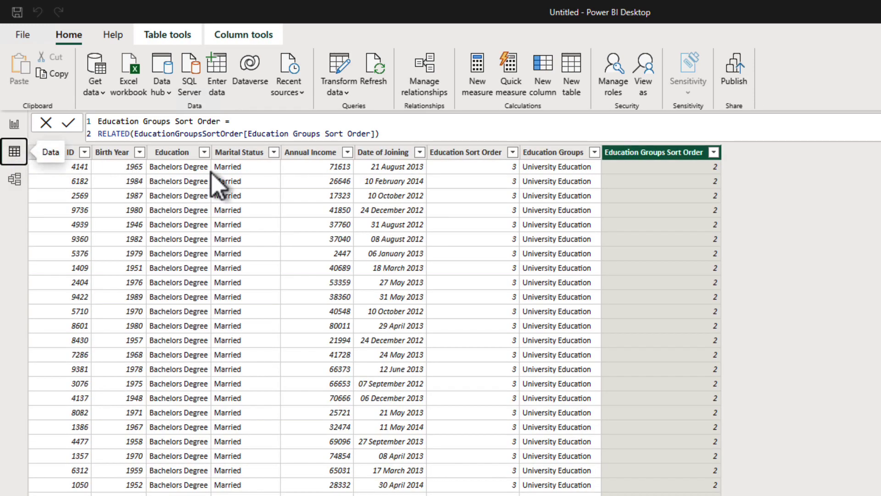
click(555, 152)
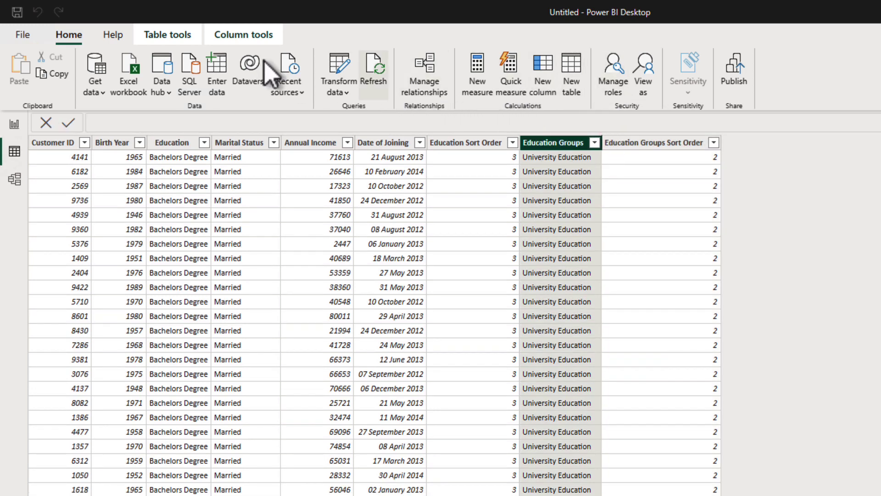
click(258, 37)
click(510, 89)
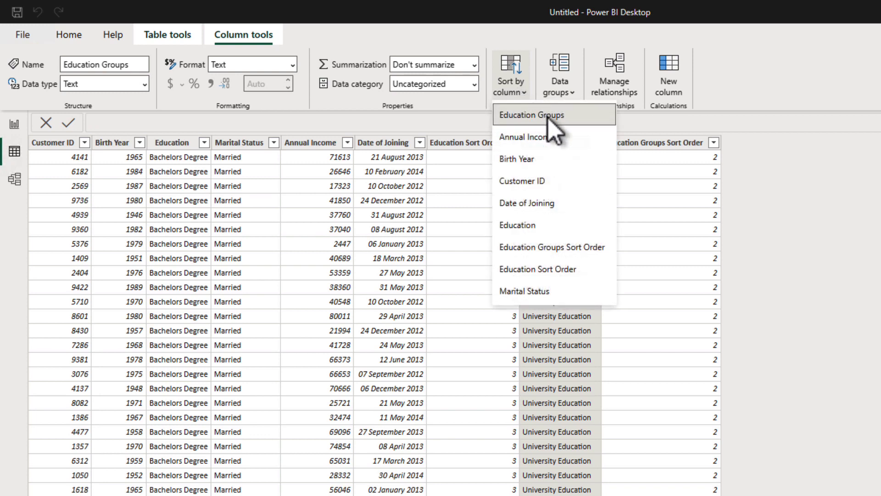
click(589, 247)
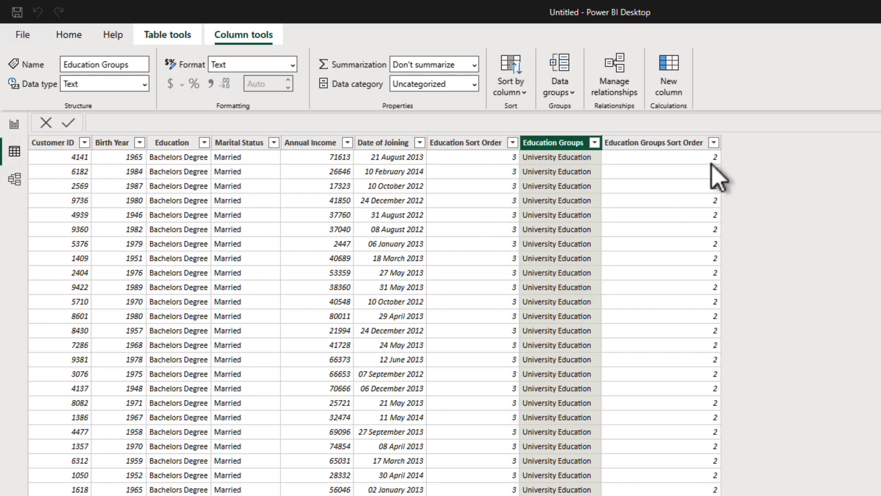
- Hide the EducationGroupsSortOrder table and CustomerData's Education Sort Order and Education Groups Sort Order columns from report view
click(15, 180)
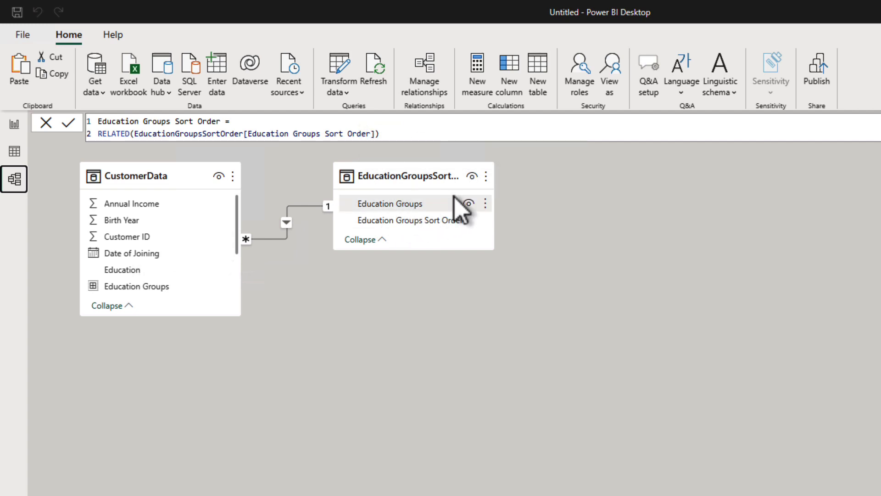
click(472, 176)
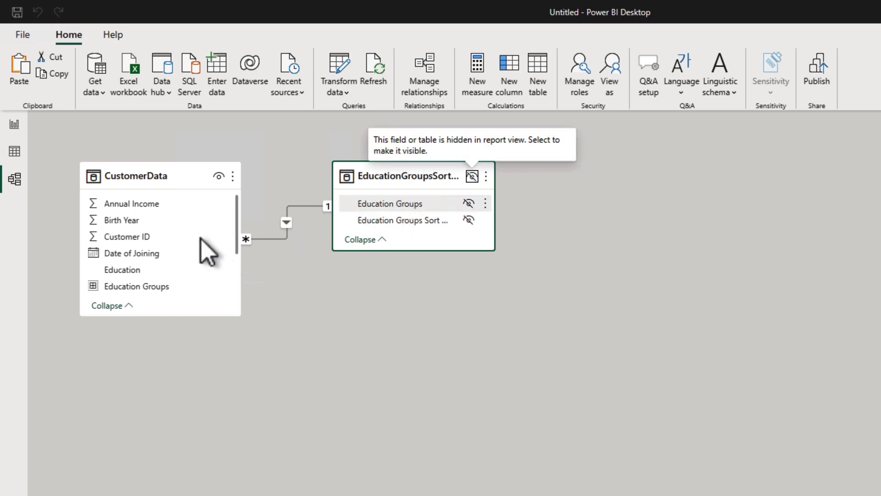
drag(147, 316, 154, 396)
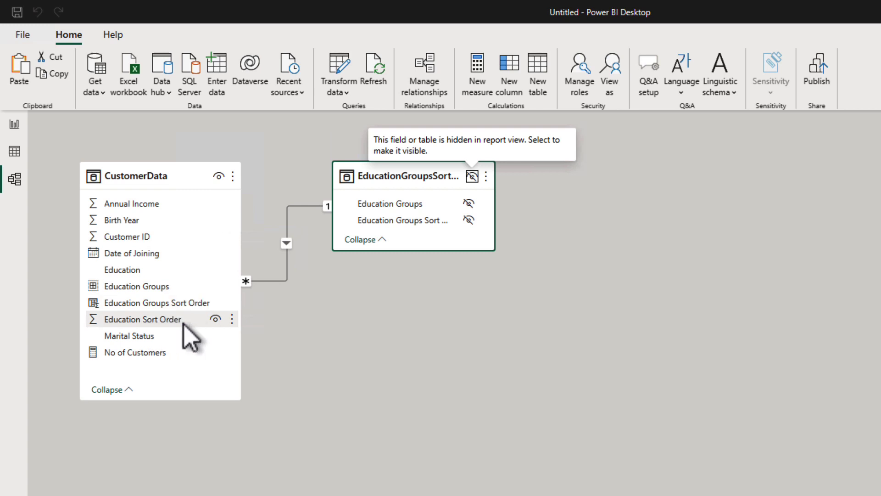
click(215, 319)
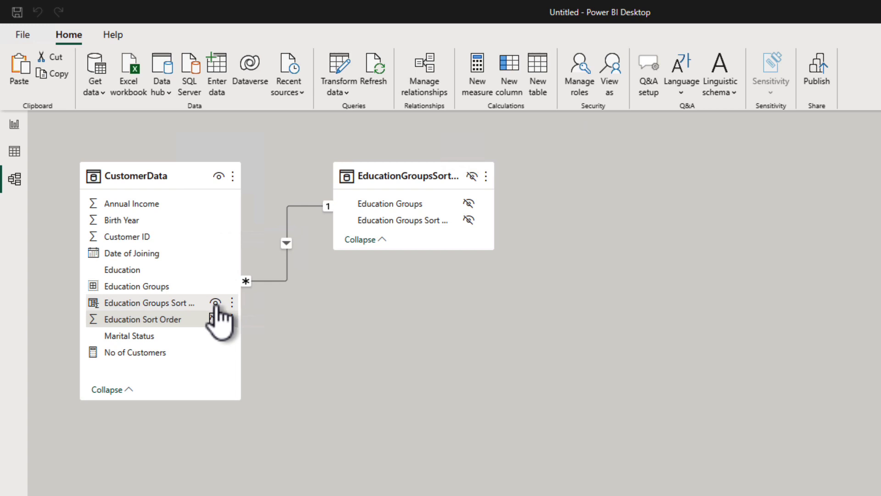
click(215, 302)
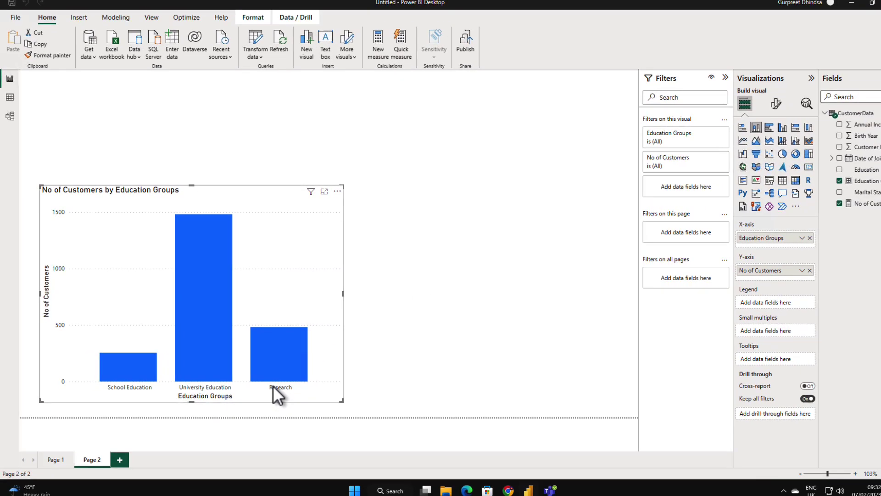
- Add a stacked column chart beside the existing one with Marital Status on the X-axis, No of Customers on the Y-axis and Education Groups as legend
click(470, 261)
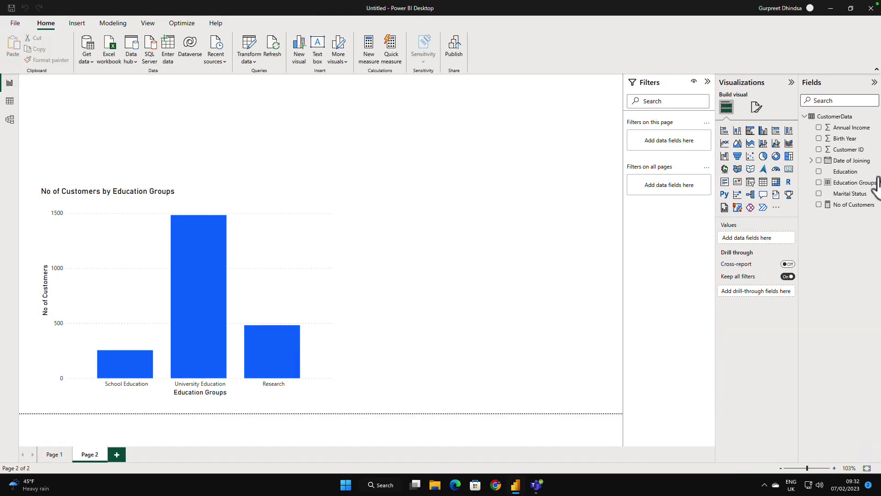
click(737, 131)
drag(401, 198, 597, 256)
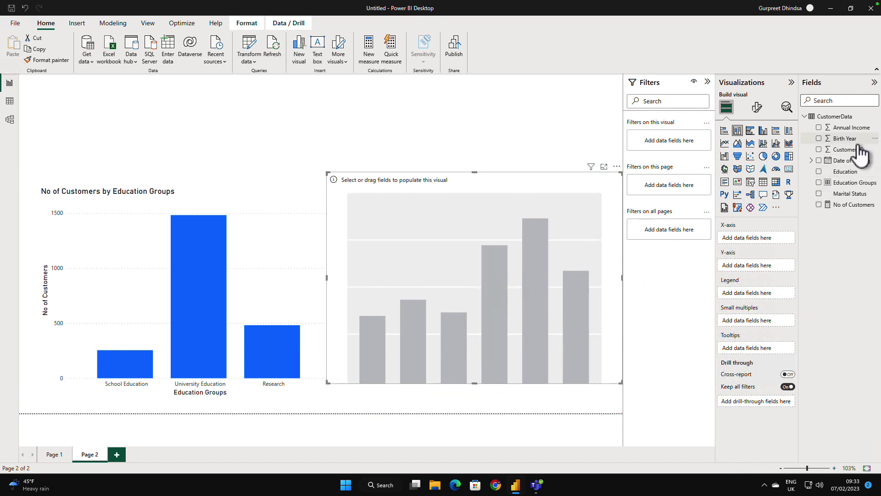
drag(853, 193, 771, 236)
drag(849, 204, 763, 270)
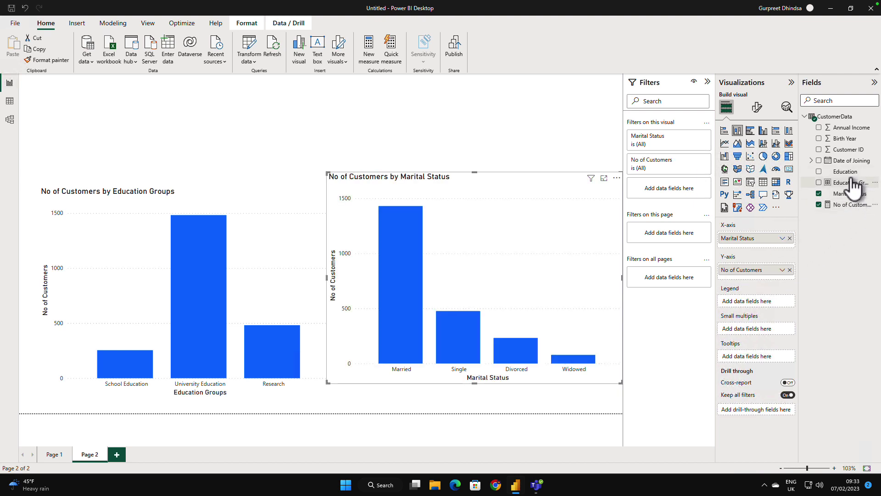
drag(855, 184, 776, 300)
- Set the legend position of the Marital Status chart to Center right
click(757, 107)
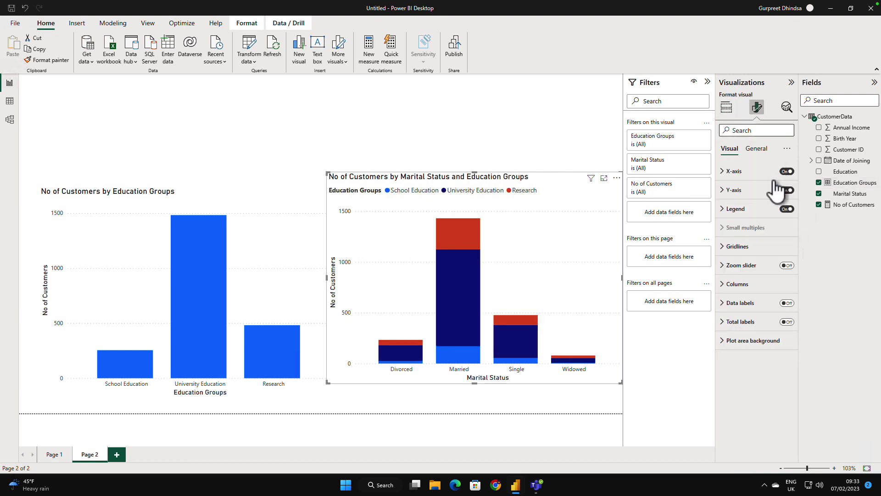
click(736, 209)
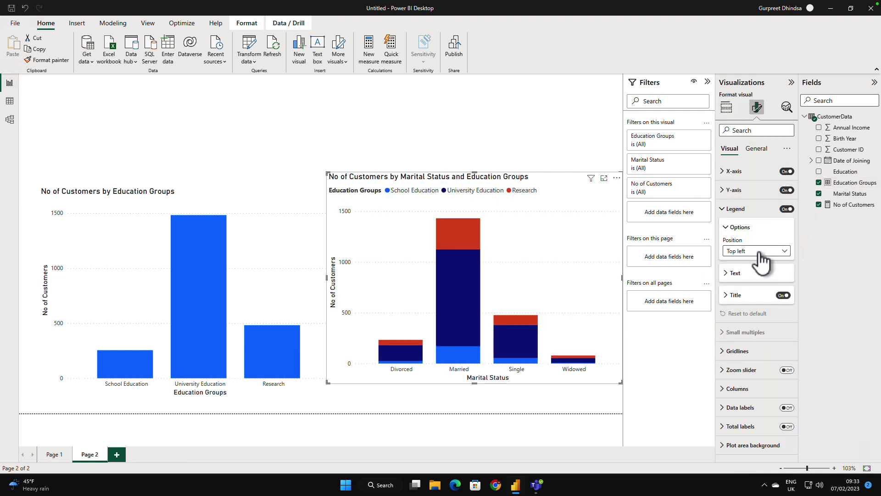
click(757, 250)
click(752, 327)
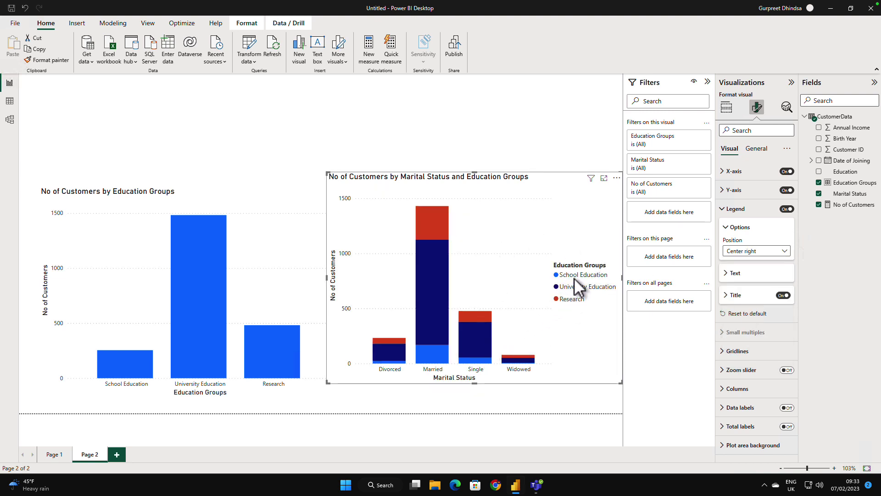
click(545, 136)
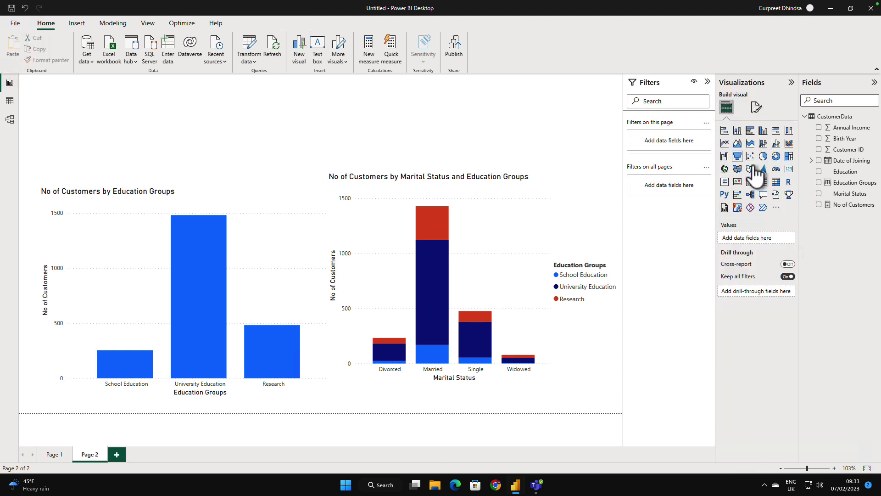
- Add an Education Groups slicer, shrink it to fit its three options and place it above the Marital Status chart's legend
click(750, 182)
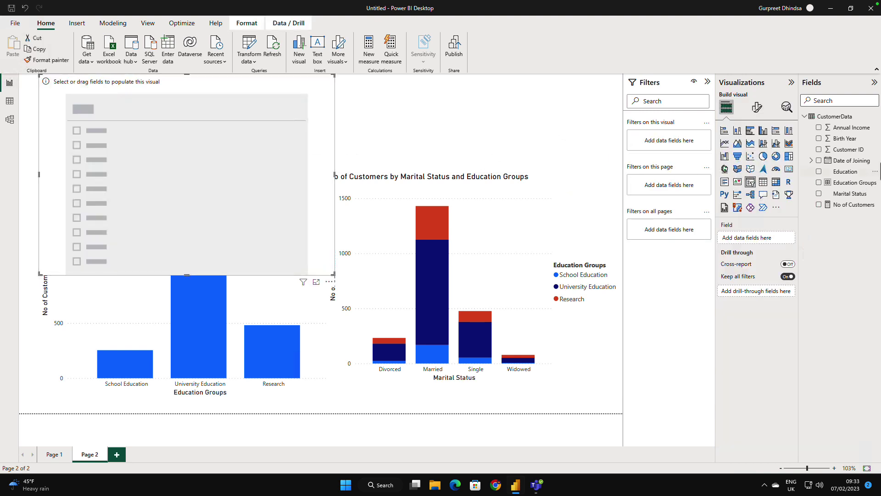
click(818, 182)
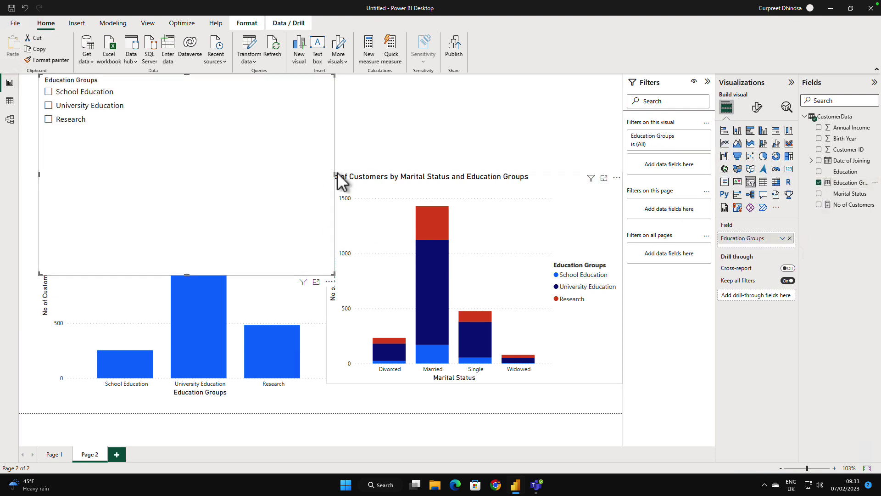
drag(334, 175, 139, 179)
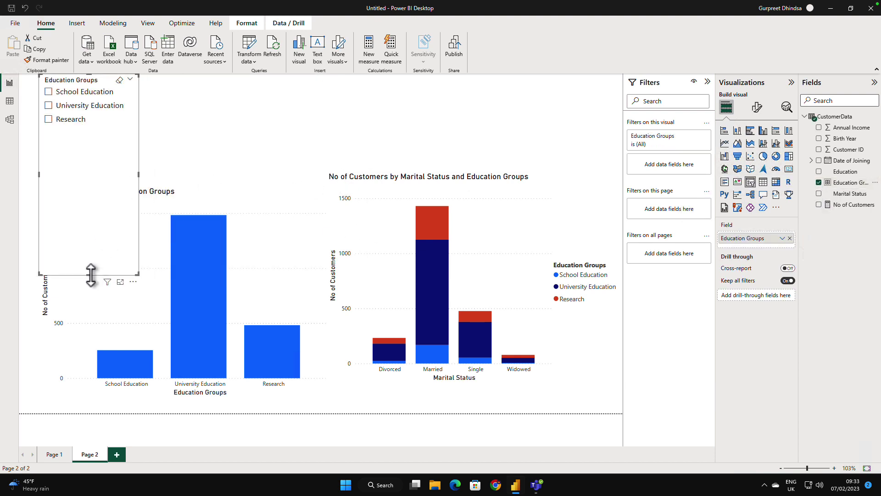
drag(97, 250, 110, 135)
drag(91, 88, 562, 98)
click(448, 104)
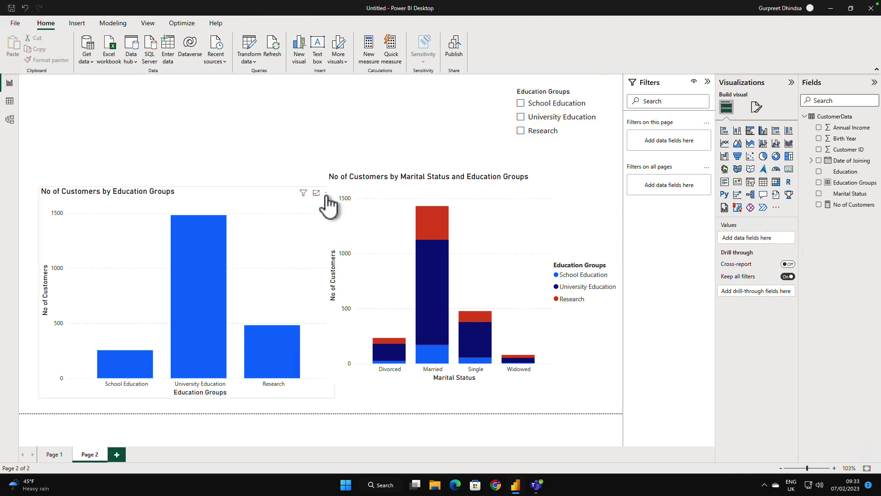
- Lower the Marital Status chart level with the Education Groups chart, and narrow and shift the Education Groups chart away from it
drag(534, 187, 534, 203)
click(321, 243)
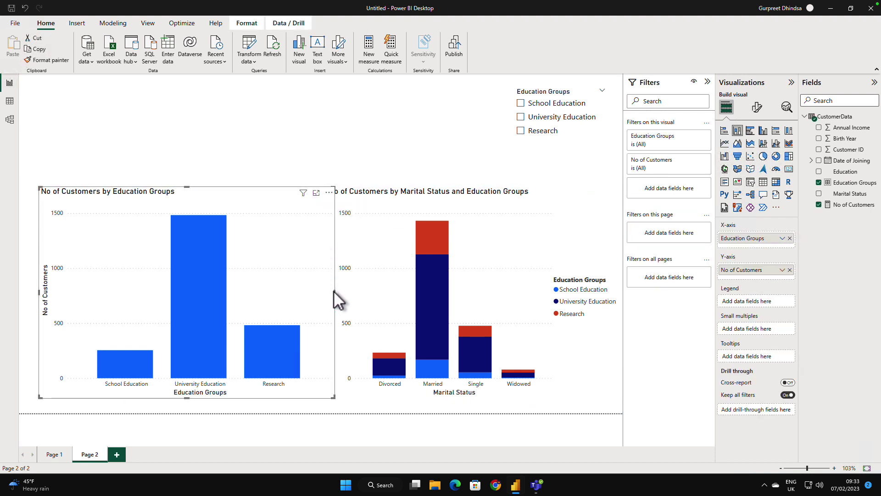
drag(335, 290, 316, 291)
drag(260, 197, 252, 198)
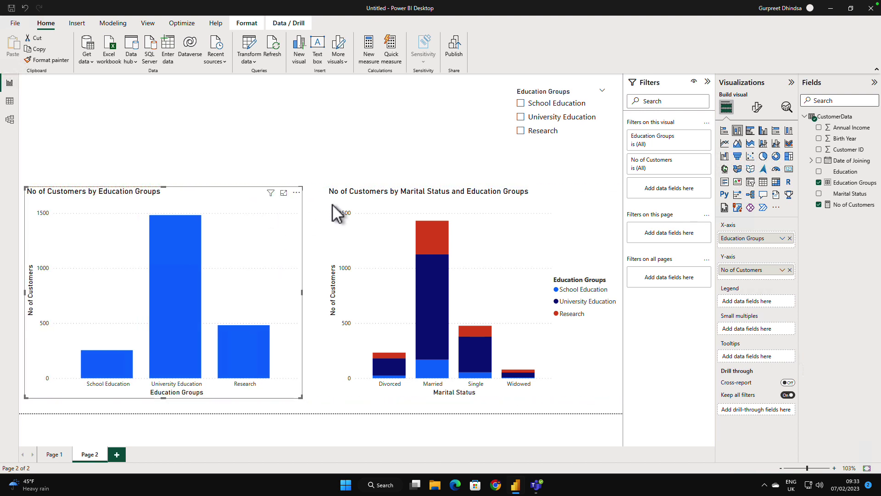
- Extend the Marital Status chart toward the Education Groups chart and pull its outer edge slightly in from the page border
click(374, 209)
drag(328, 301, 309, 302)
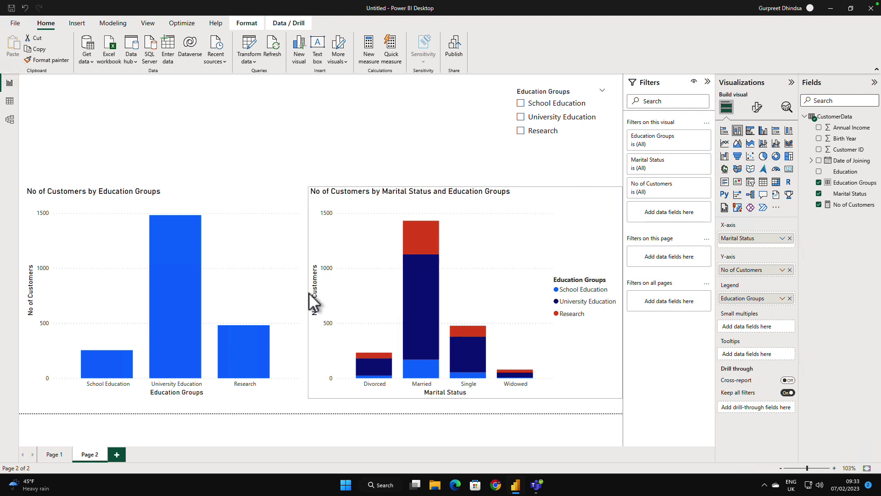
click(382, 152)
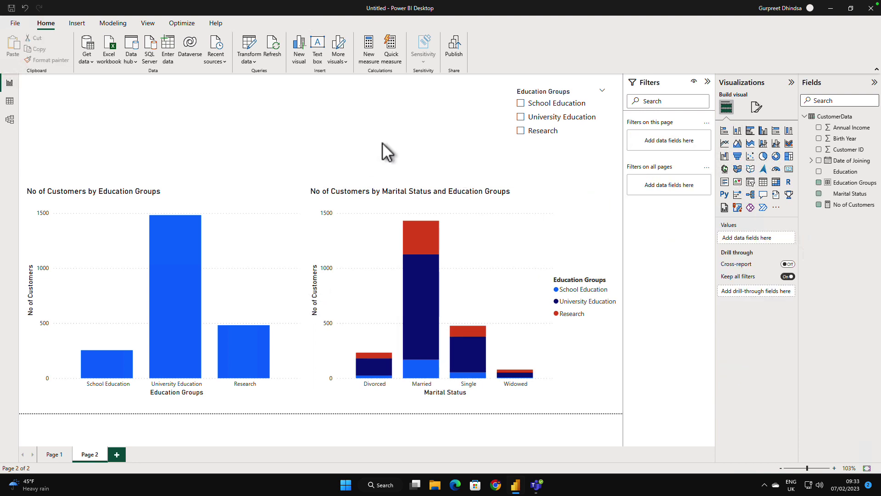
click(591, 221)
drag(618, 292, 616, 293)
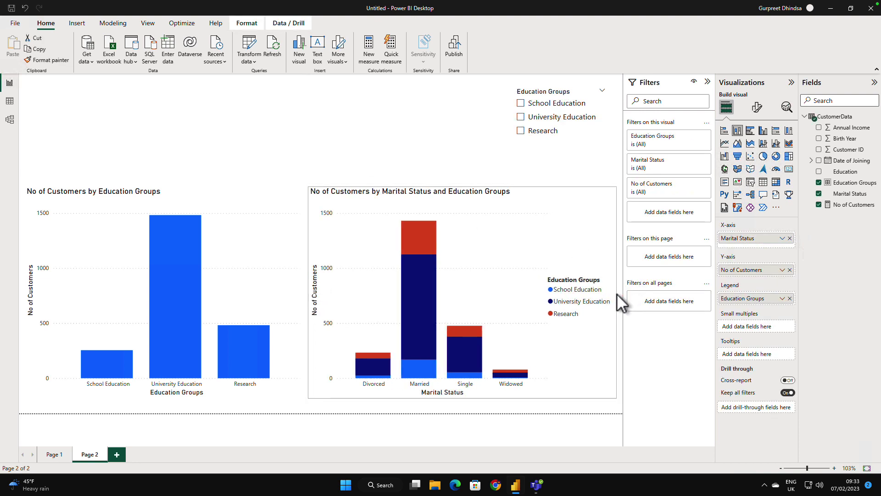
click(507, 163)
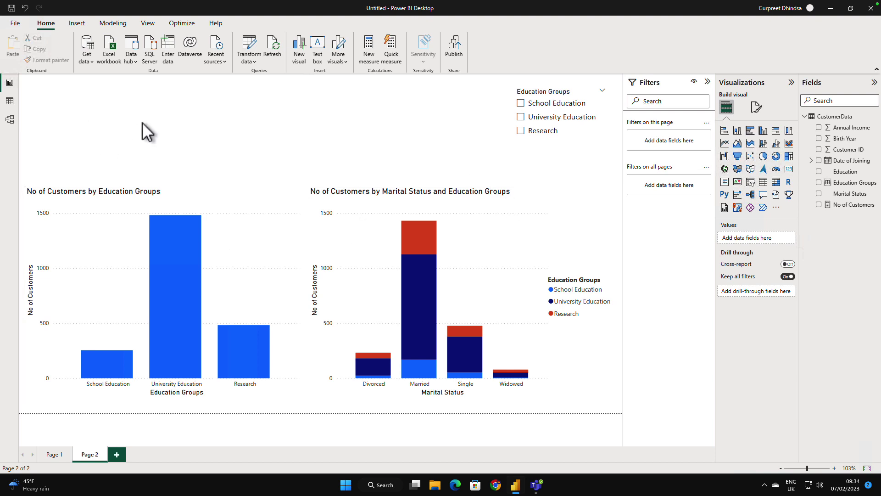
- Examine the Education Groups order in the slicer and both charts, and review the hidden sort columns and relationship in the data model
click(10, 101)
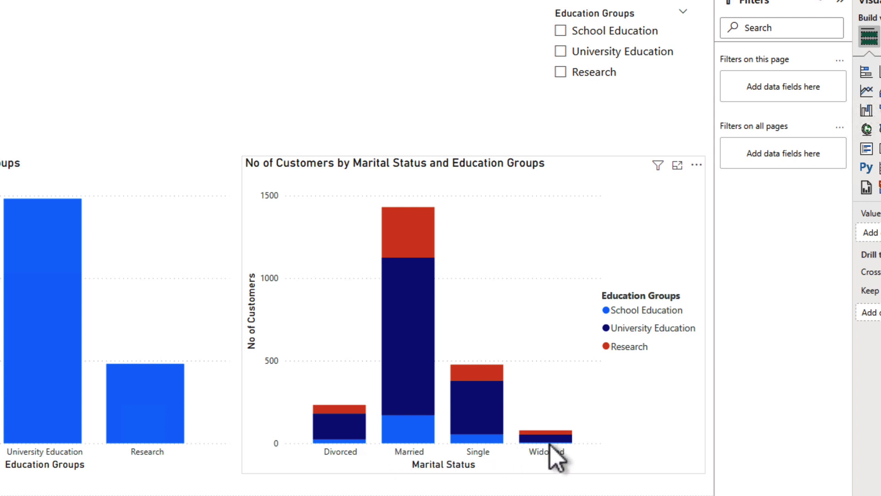
mouse_move(548, 442)
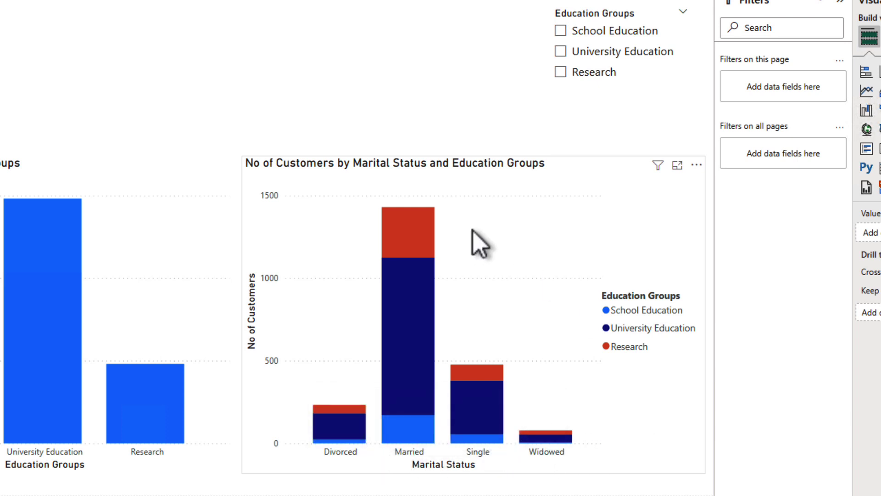
click(615, 42)
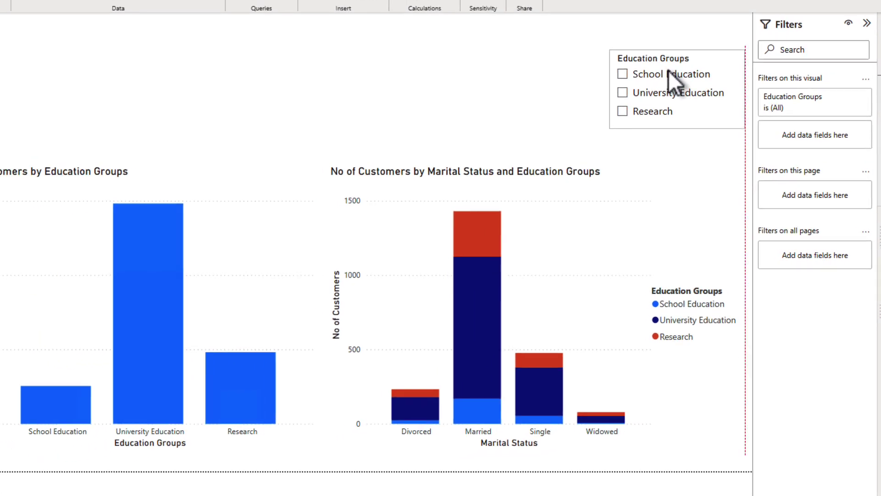
click(494, 78)
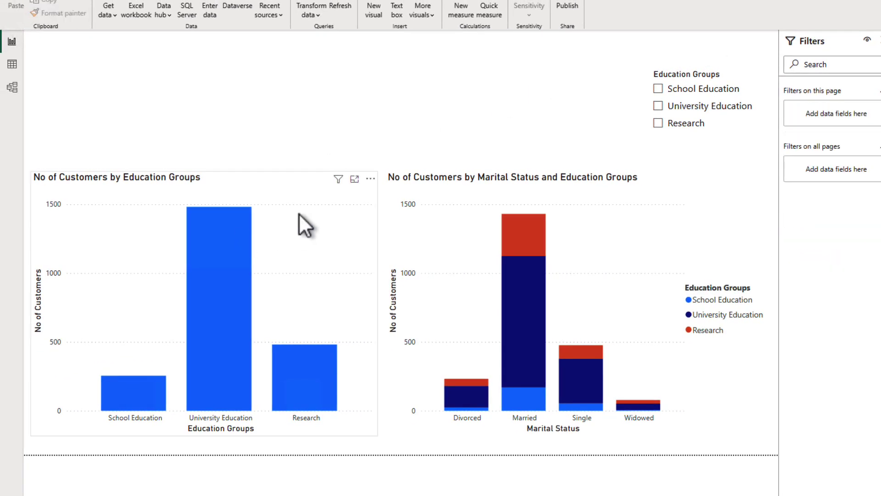
click(312, 207)
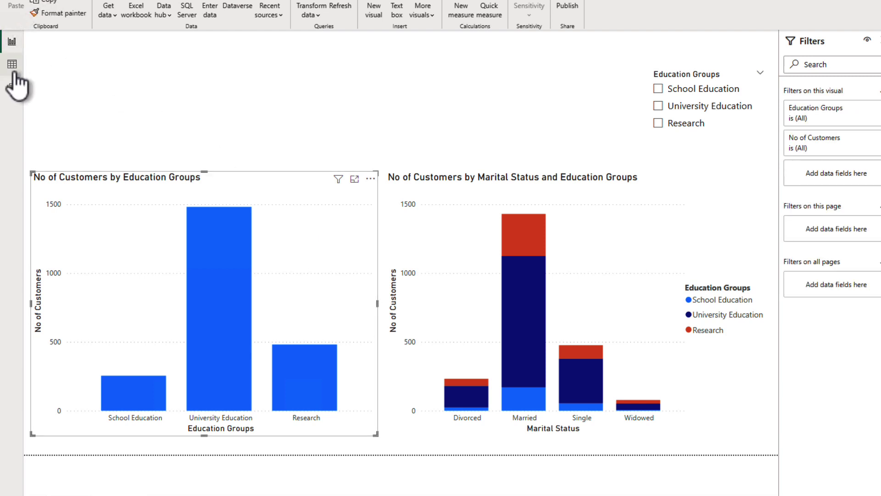
click(12, 87)
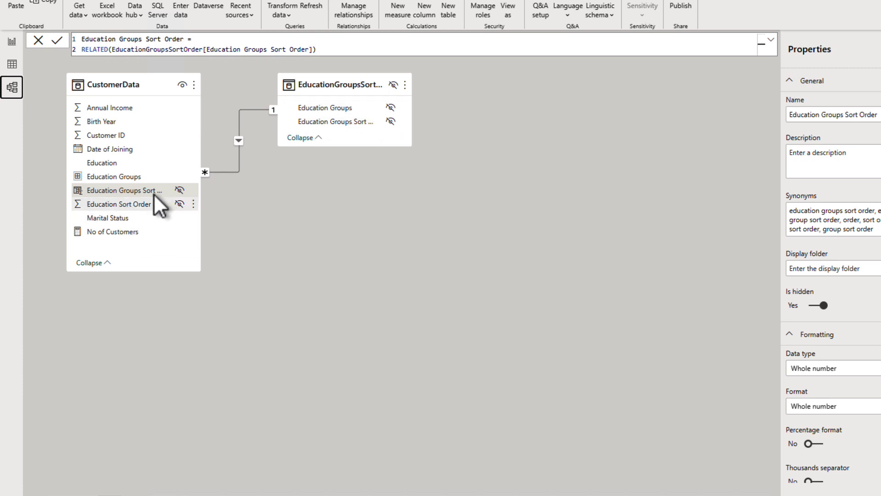
click(12, 41)
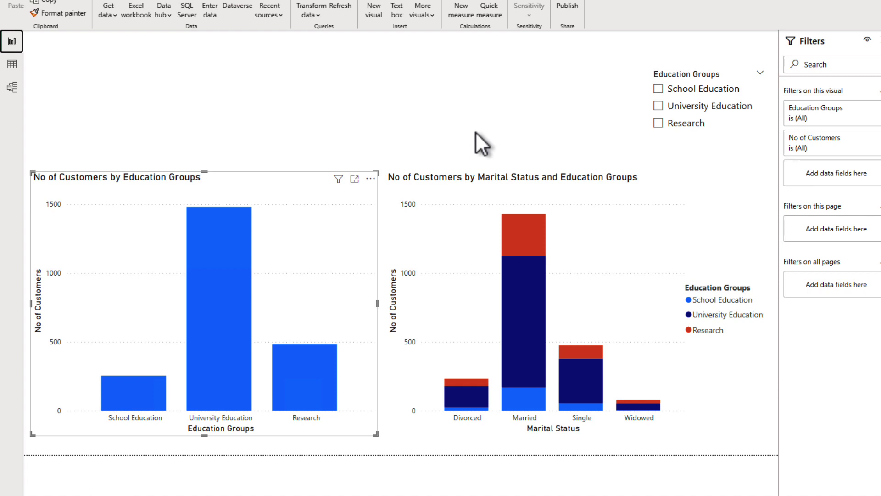
mouse_move(540, 299)
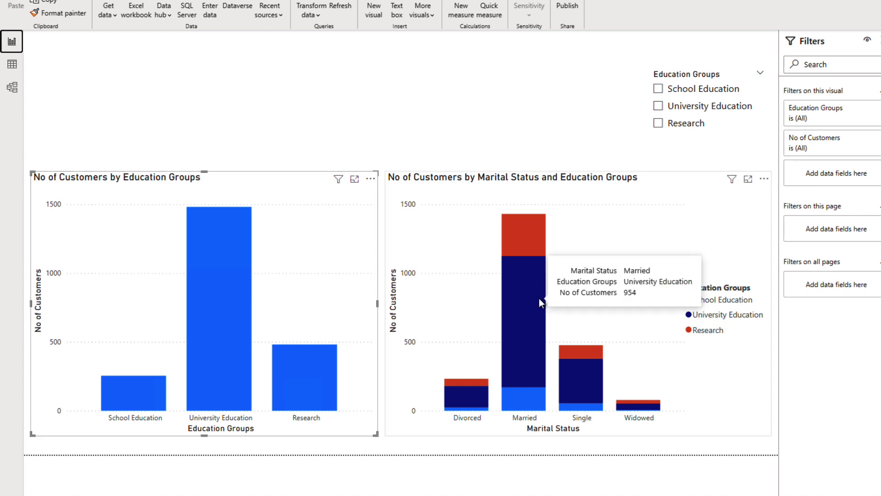